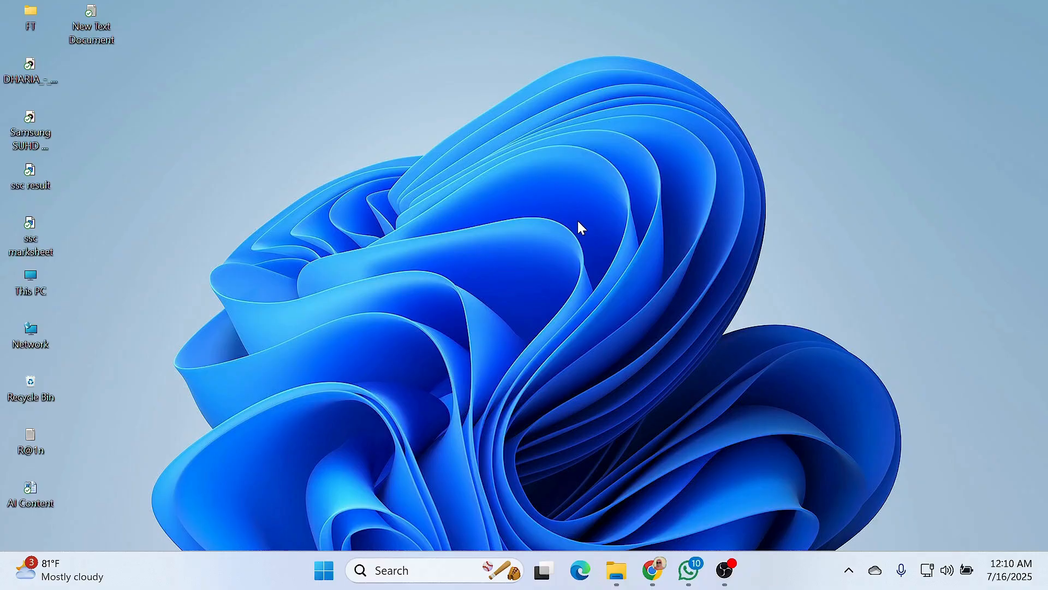
- Log in to the Namecheap cPanel account in Chrome using the saved username and password
right_click(388, 170)
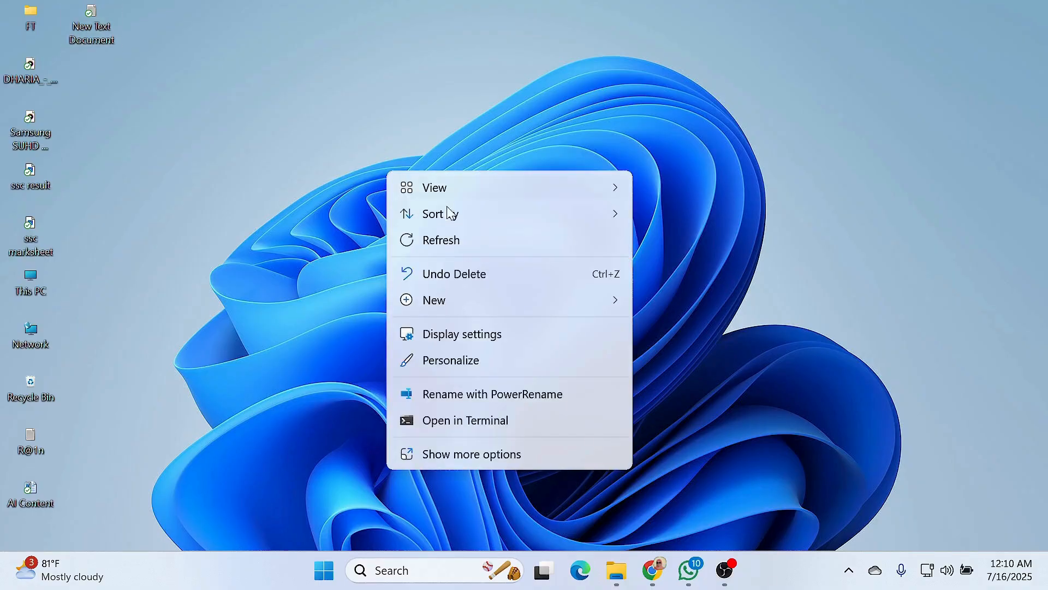
left_click(455, 239)
left_click(654, 569)
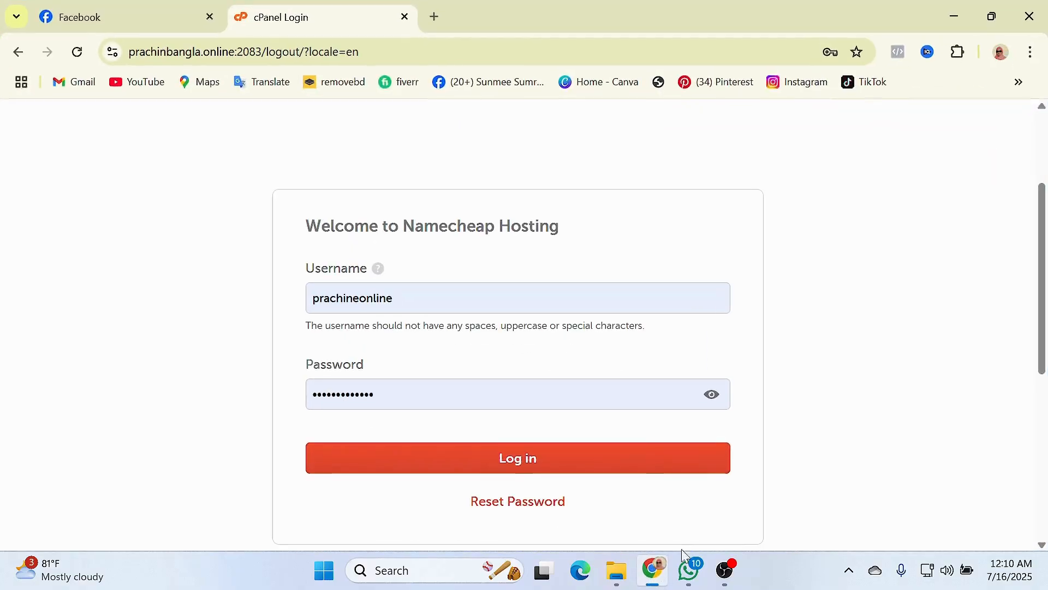
left_click(404, 298)
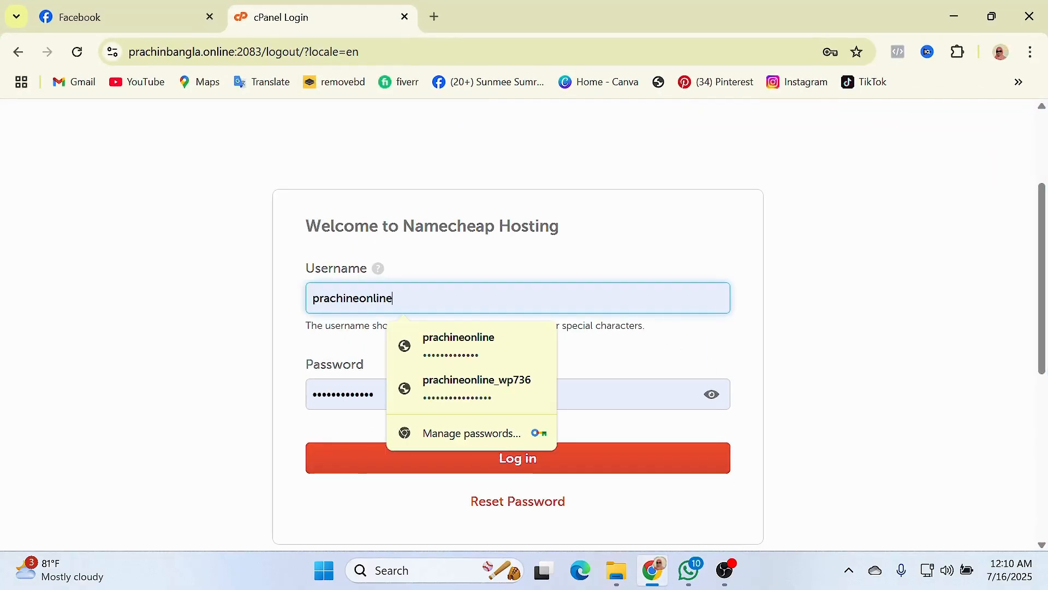
key("Tab")
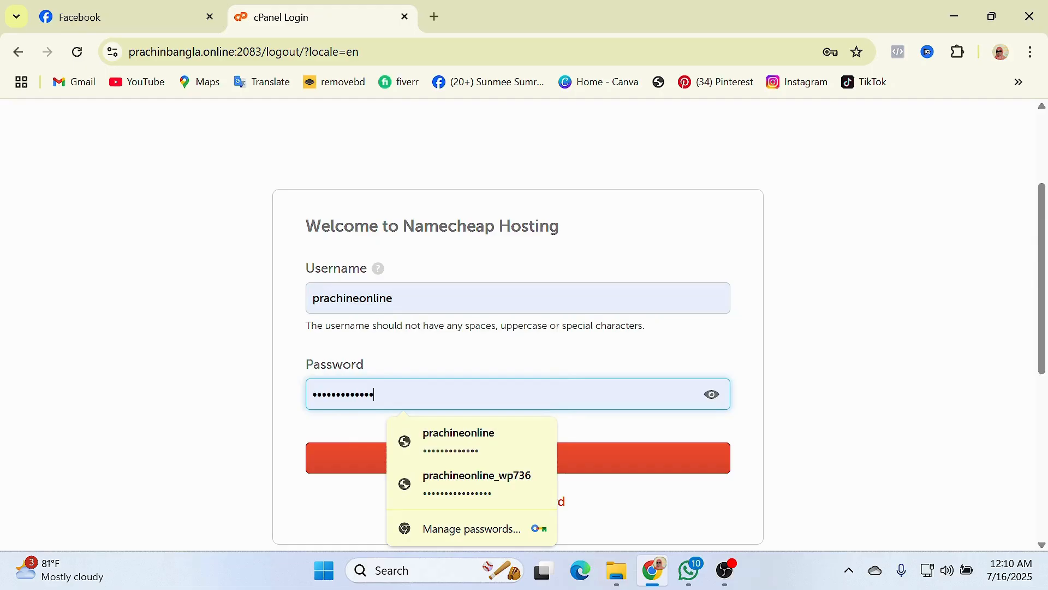
left_click(433, 440)
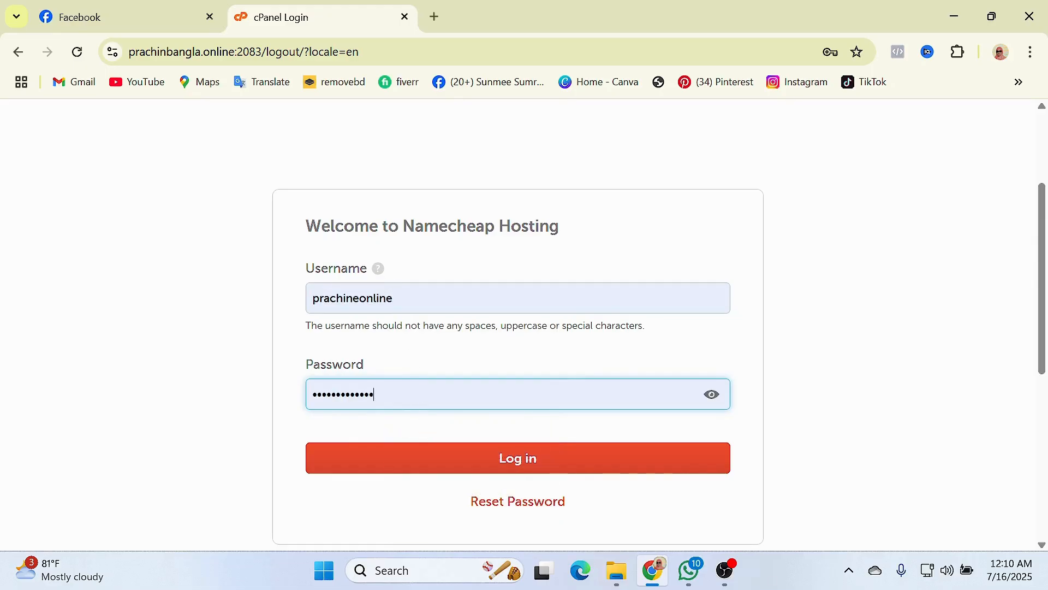
scroll(461, 311, "up", 3)
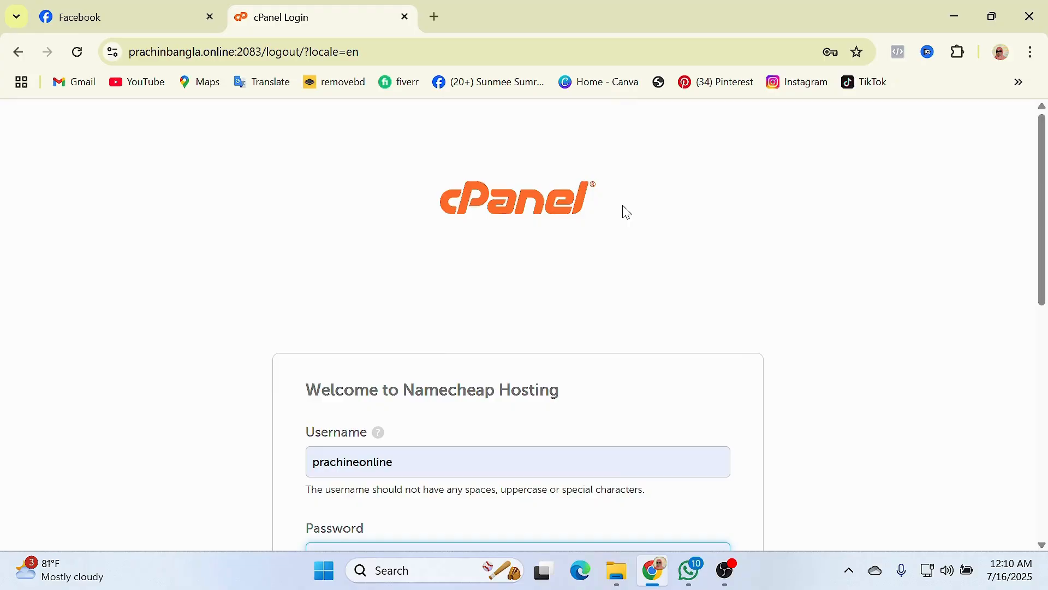
scroll(507, 260, "down", 3)
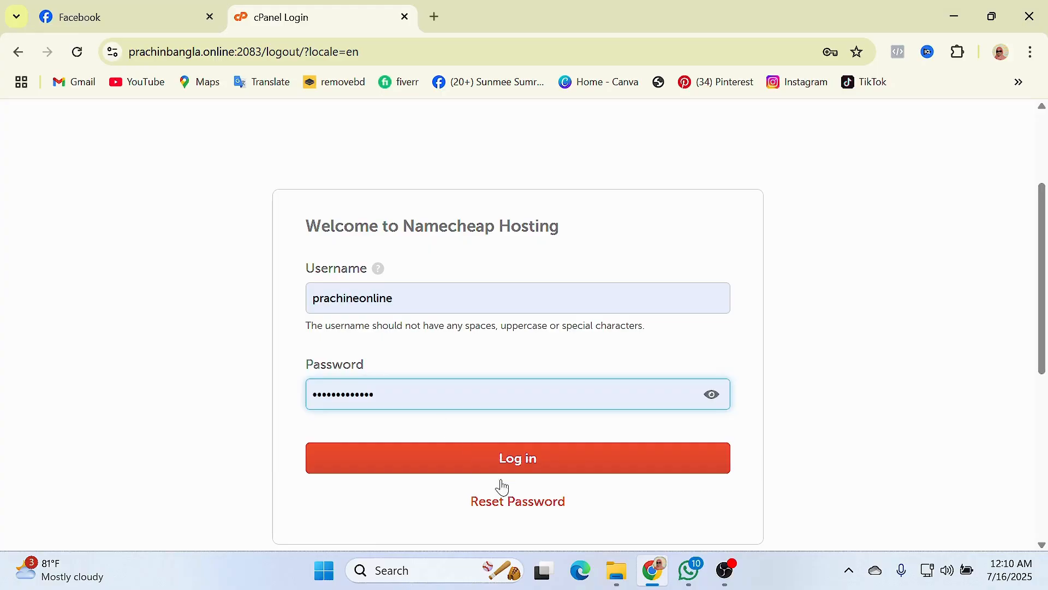
left_click(518, 457)
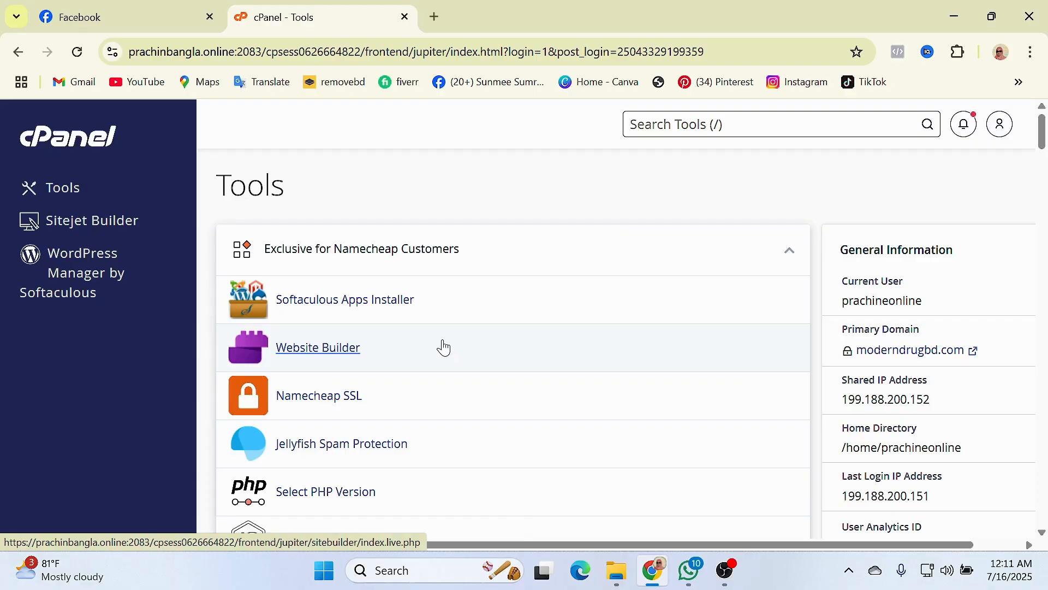
- Go to the Domains section and review the Domains page listing all 14 domains
scroll(461, 358, "down", 6)
scroll(460, 358, "down", 15)
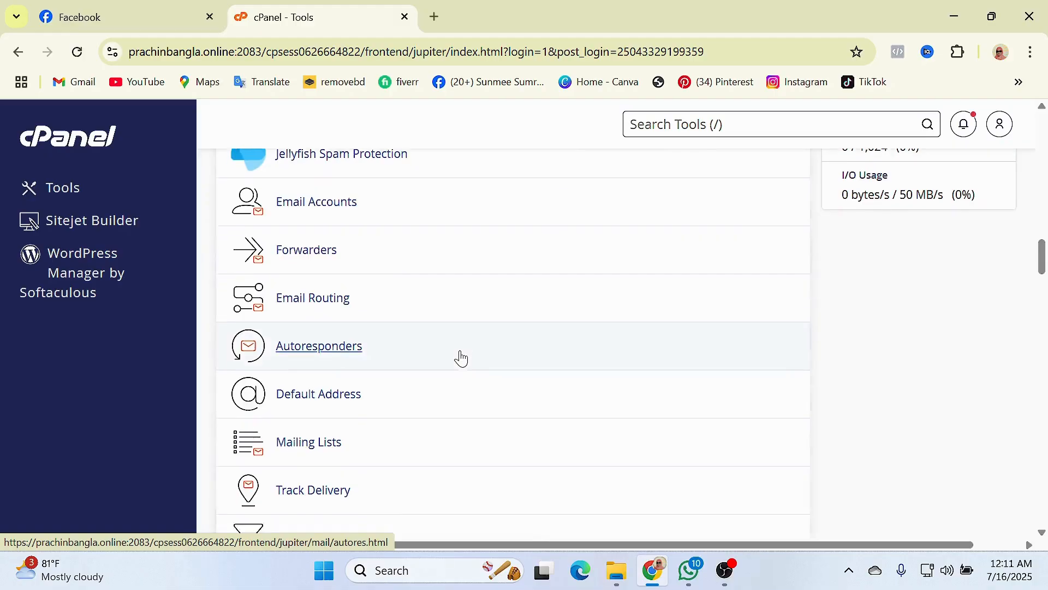
scroll(461, 359, "down", 10)
scroll(461, 358, "down", 4)
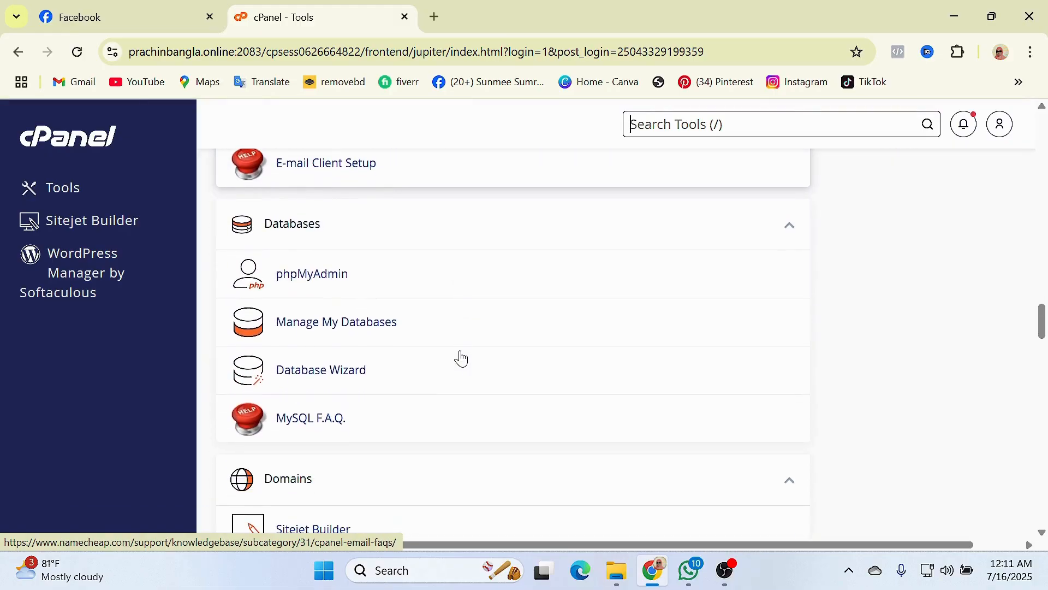
scroll(461, 360, "down", 3)
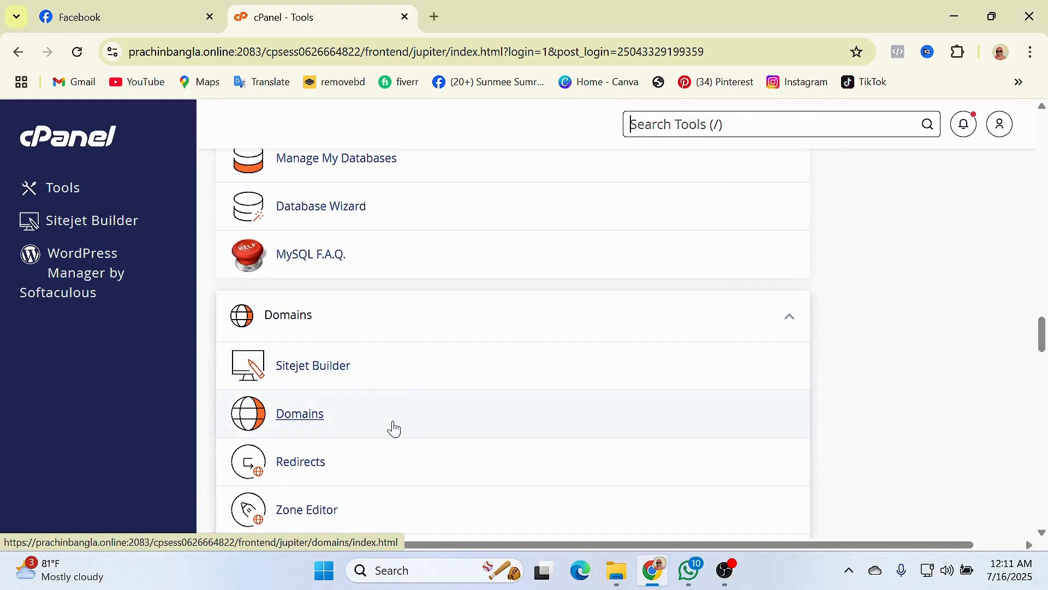
left_click(299, 417)
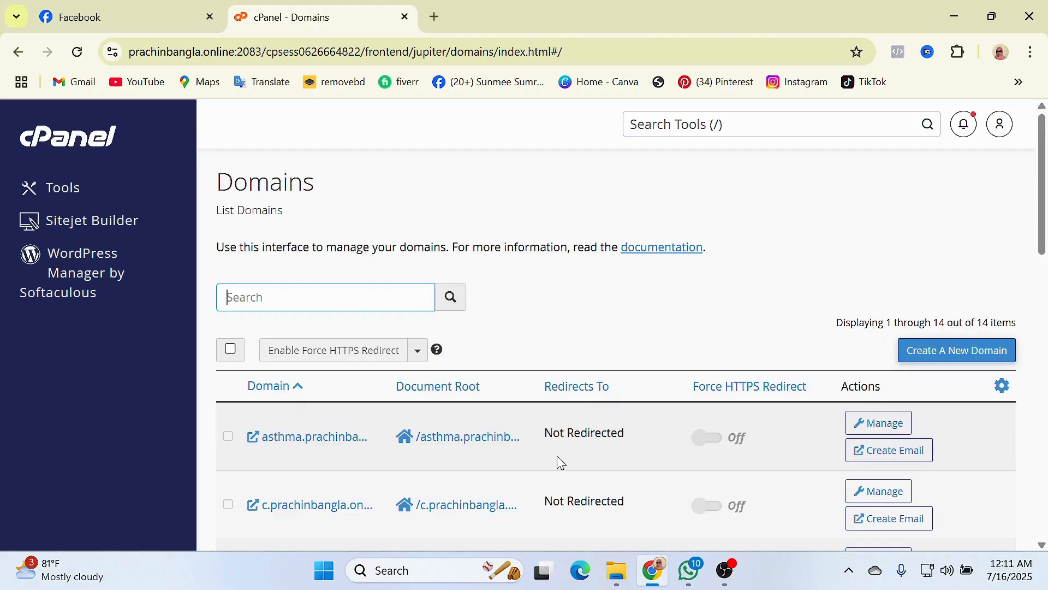
scroll(556, 461, "down", 4)
scroll(362, 446, "down", 3)
scroll(538, 430, "down", 3)
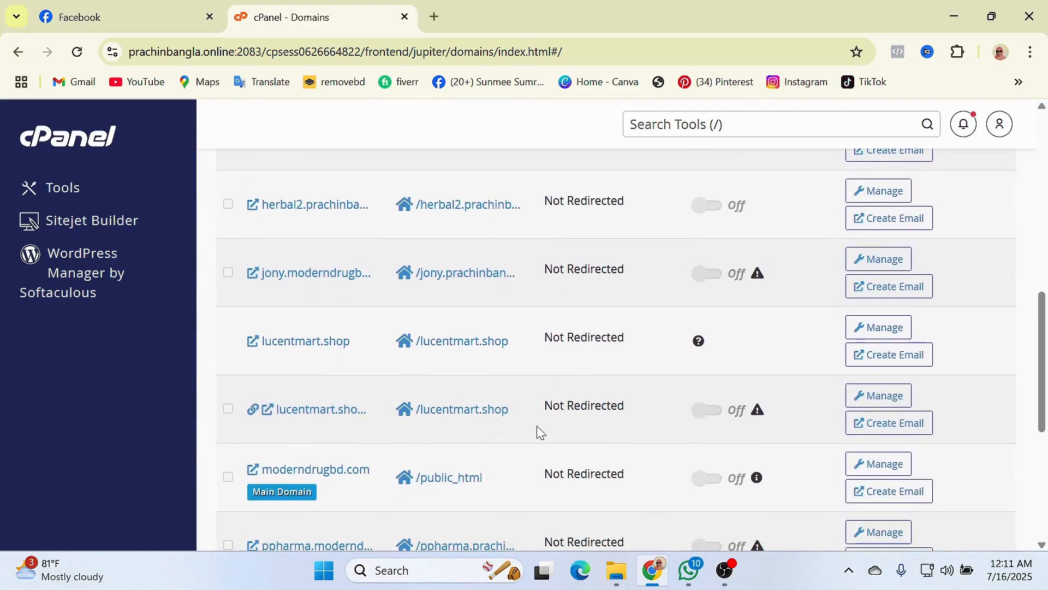
scroll(421, 398, "down", 1)
scroll(560, 341, "up", 6)
scroll(563, 343, "up", 5)
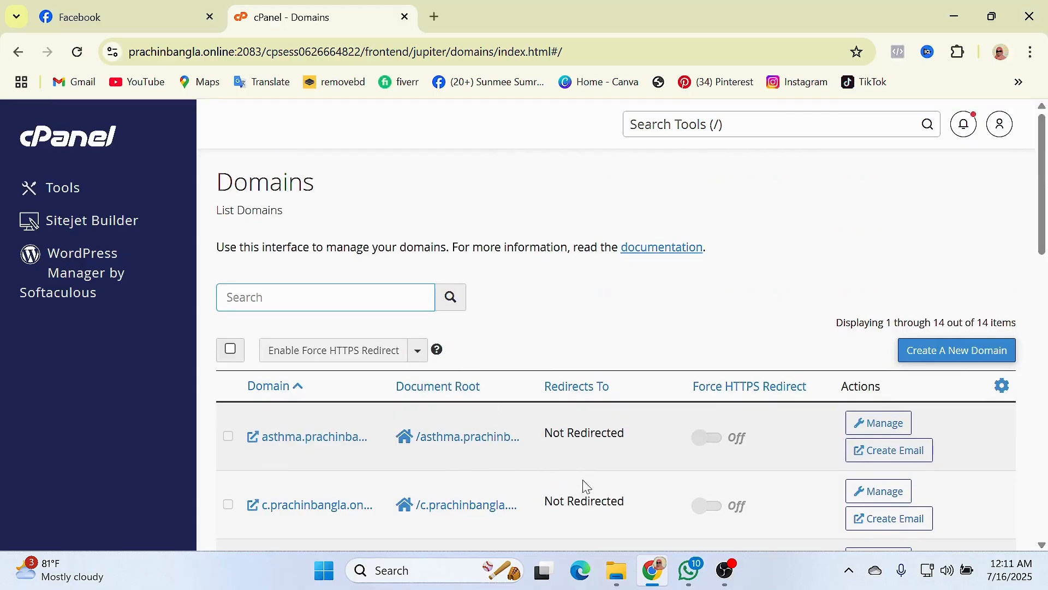
- Start a new domain abc.prachinbangla.online, keeping the suggested abc.prachinbangla.online document root
left_click(957, 352)
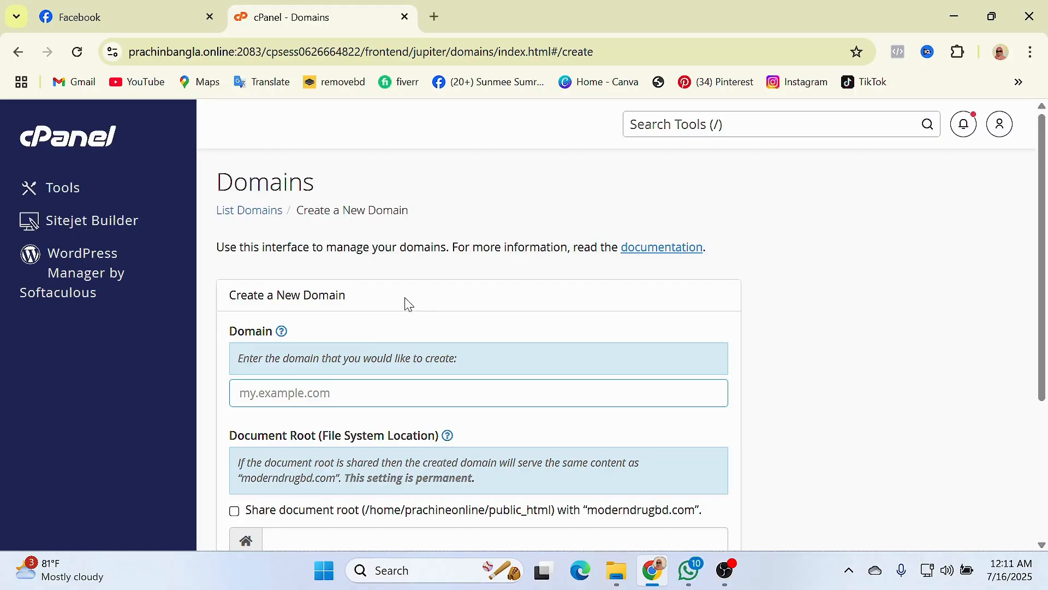
scroll(366, 347, "down", 1)
scroll(357, 349, "up", 1)
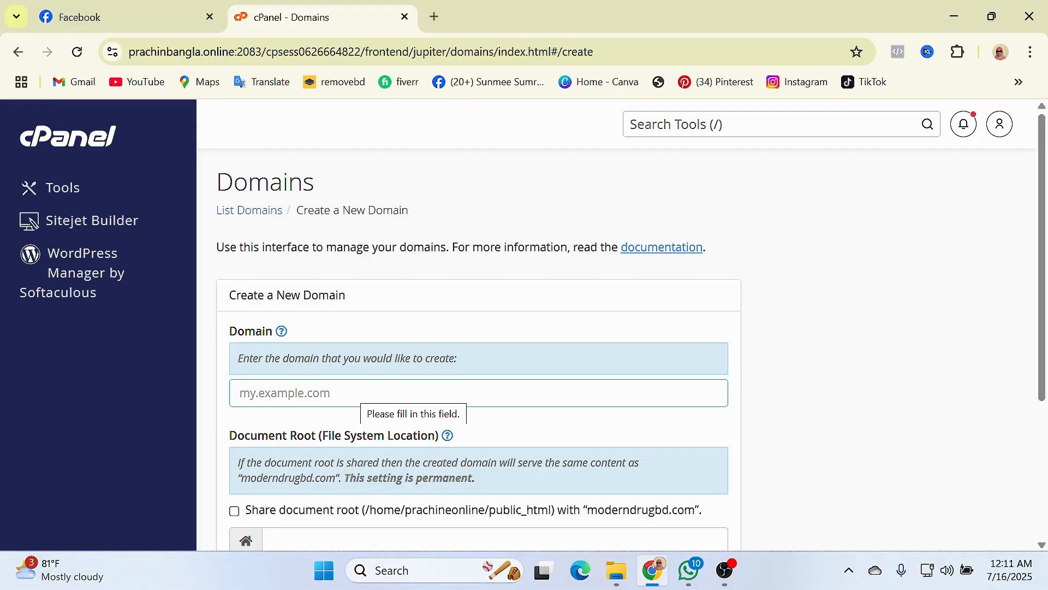
type("prac")
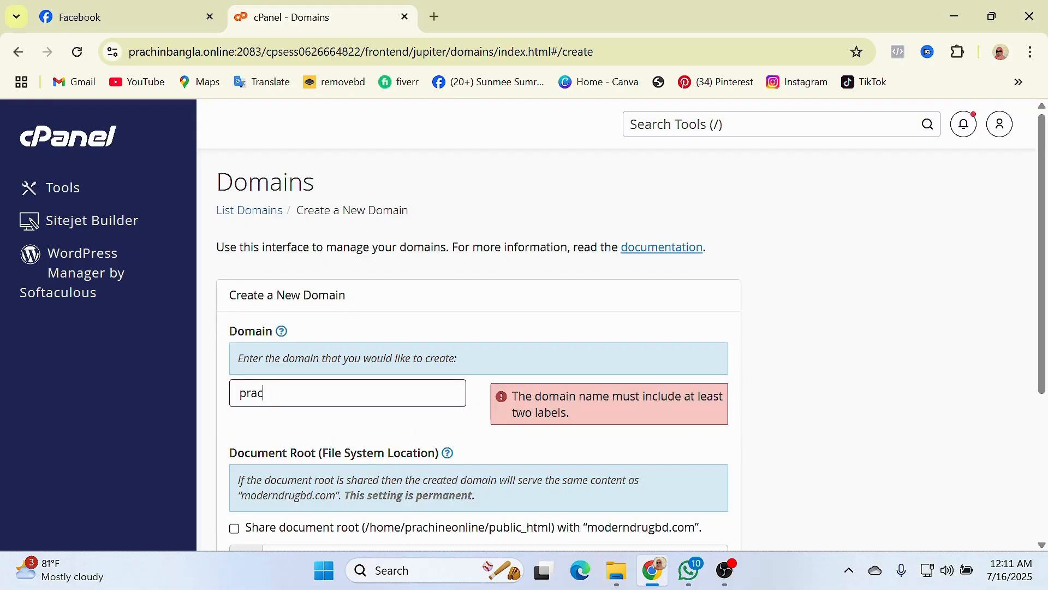
type("hinbangla.online")
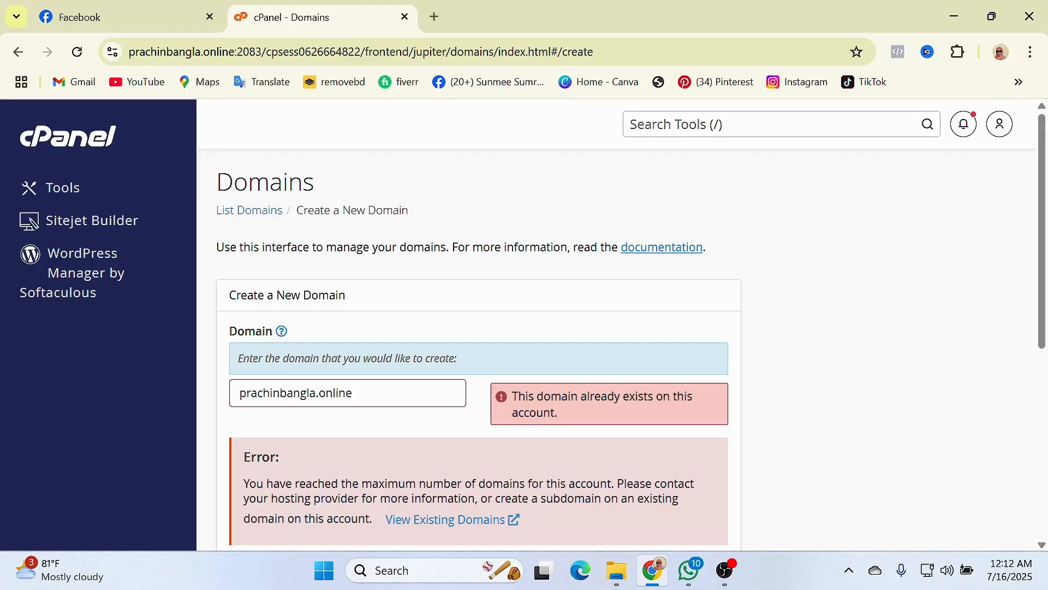
type("ab")
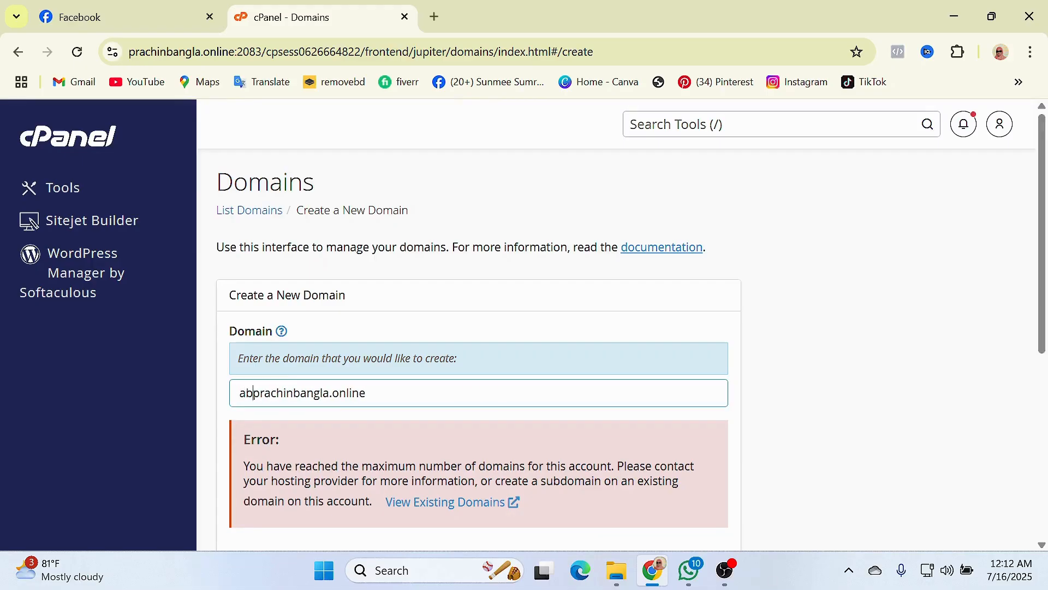
type("c.")
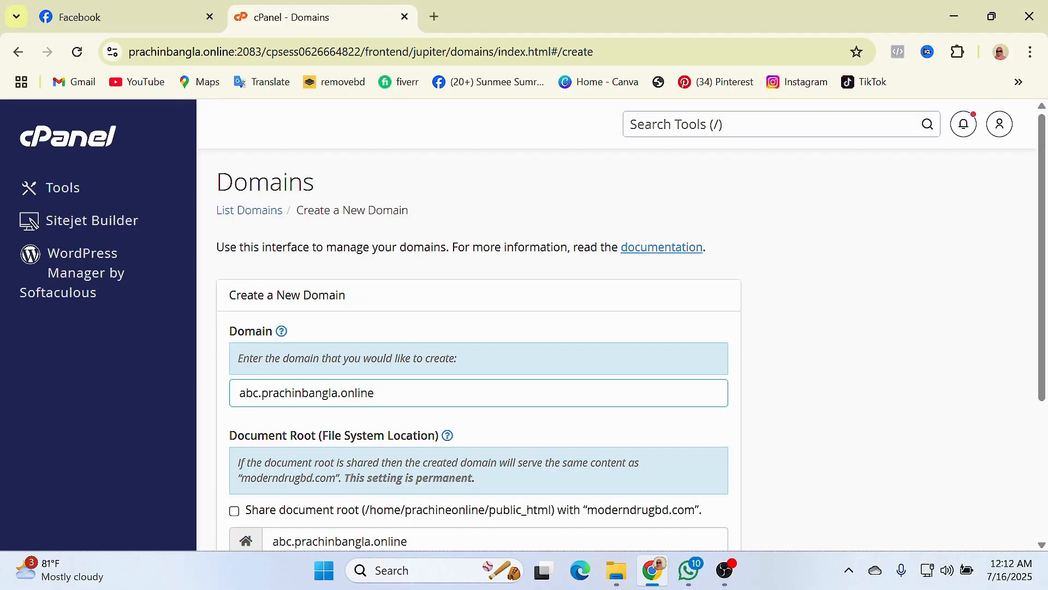
scroll(388, 412, "down", 1)
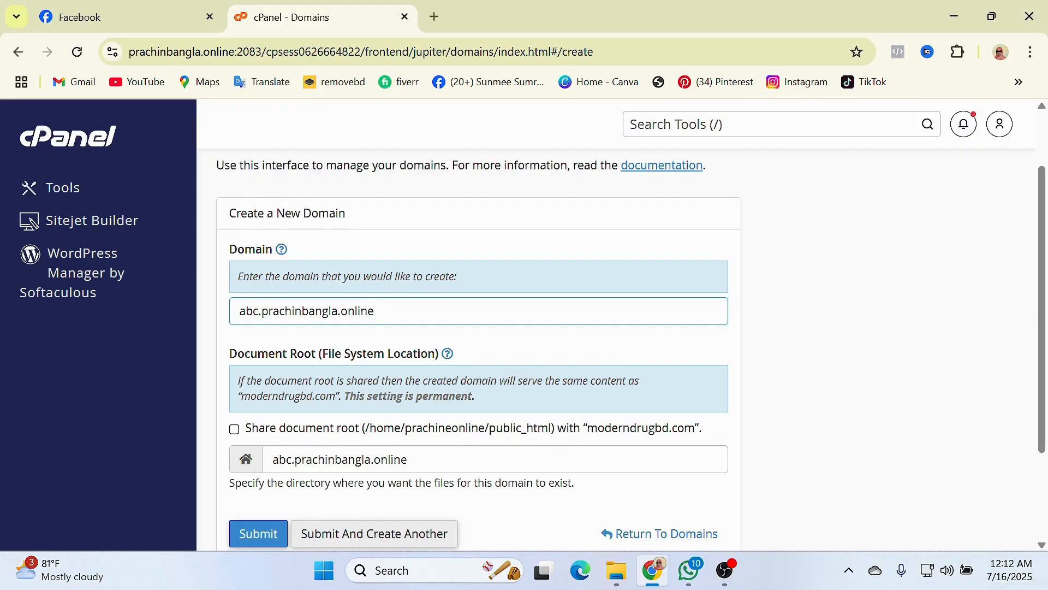
left_click(273, 459)
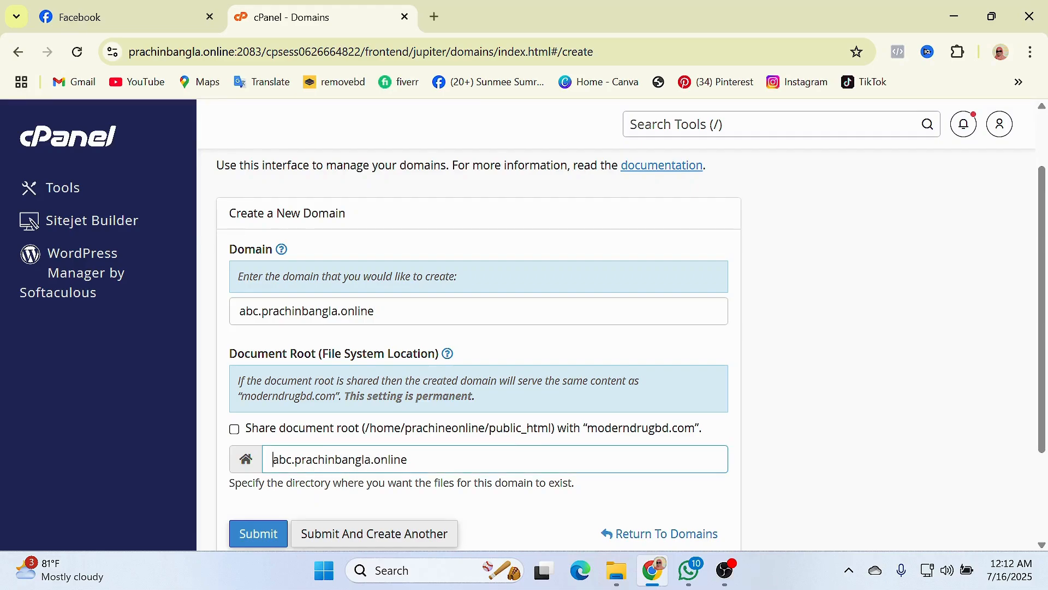
scroll(478, 328, "down", 3)
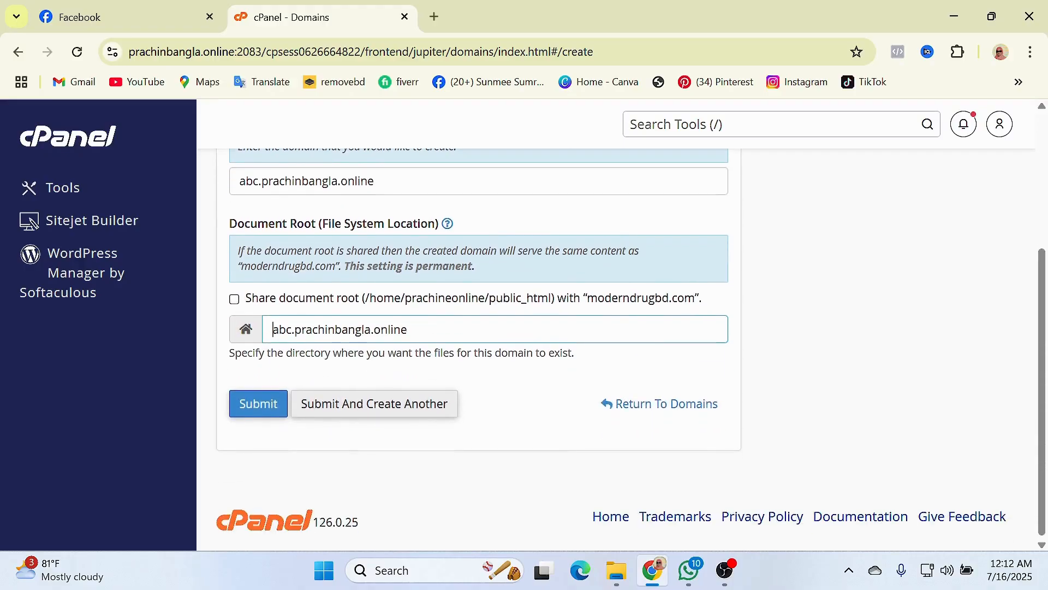
- Submit the form to create the abc.prachinbangla.online domain
left_click(258, 408)
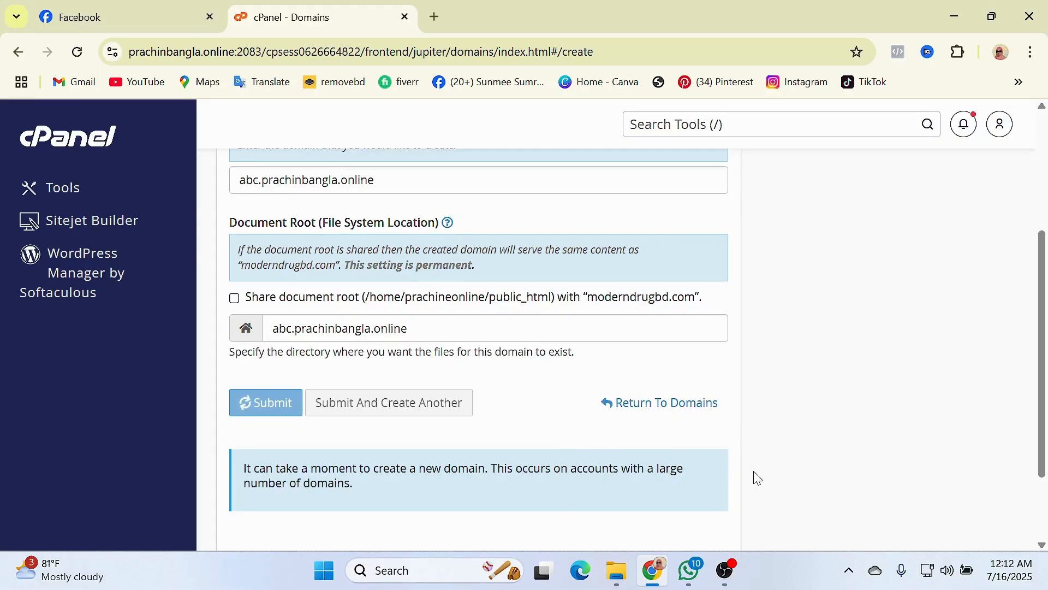
scroll(758, 478, "up", 1)
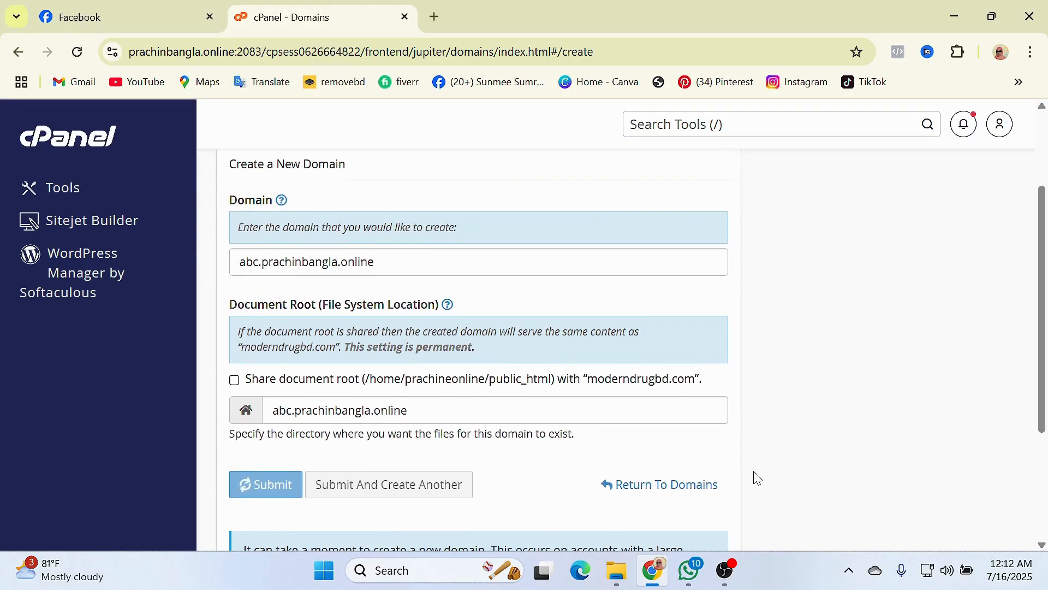
scroll(756, 478, "down", 1)
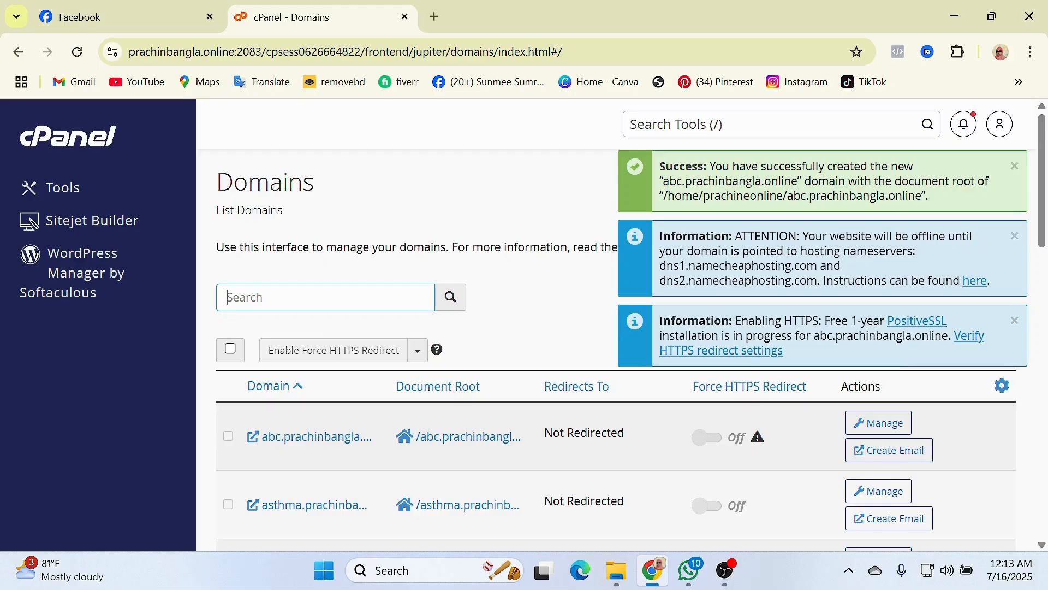
- Close the success message, the nameserver warning and the HTTPS certificate notice
left_click(1013, 166)
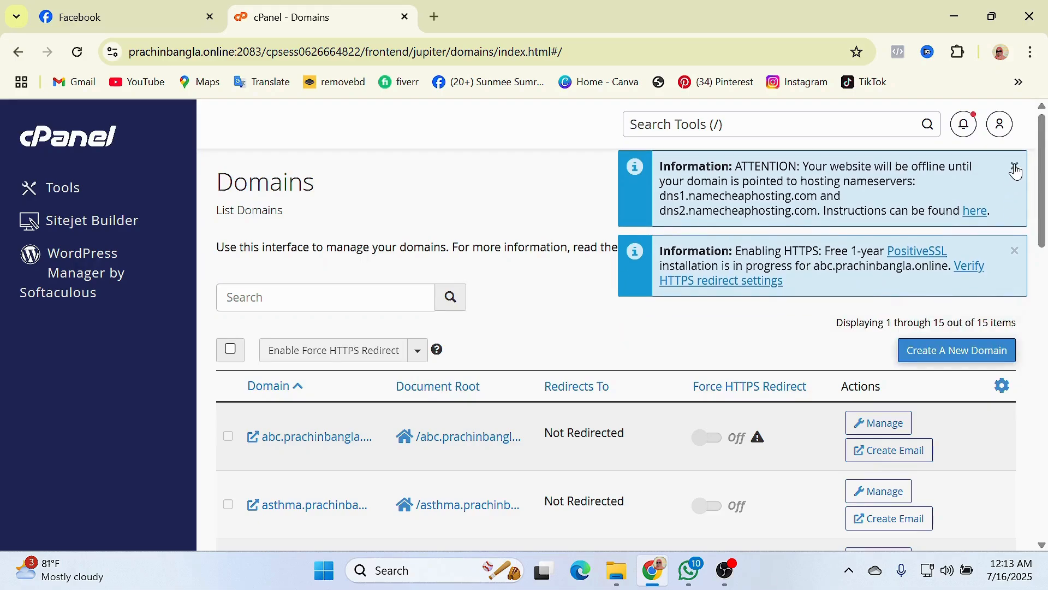
left_click(1014, 166)
left_click(1016, 167)
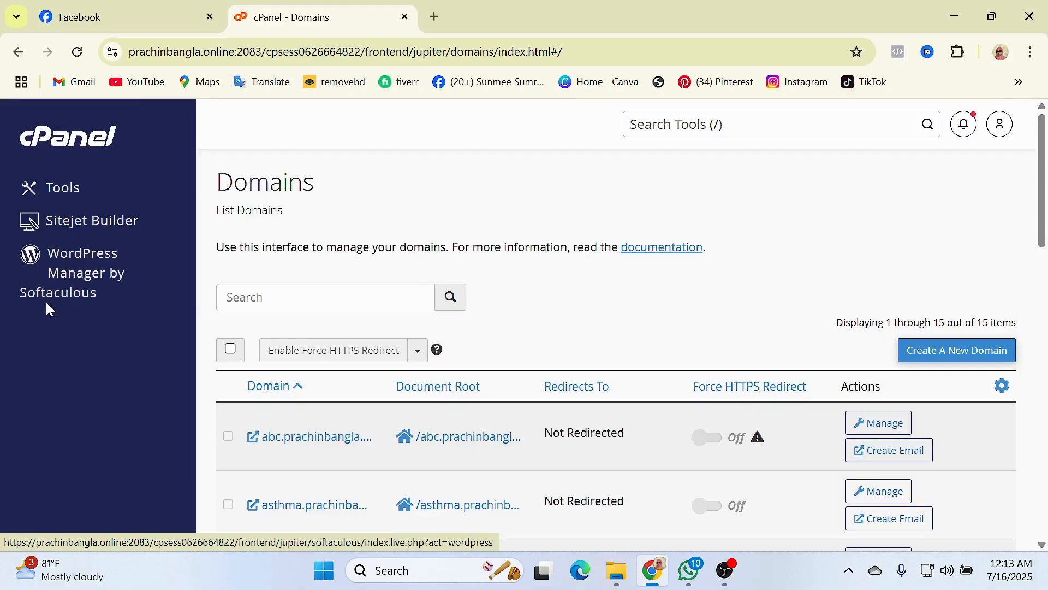
- Open WordPress Manager by Softaculous and start a new WordPress installation
left_click(71, 268)
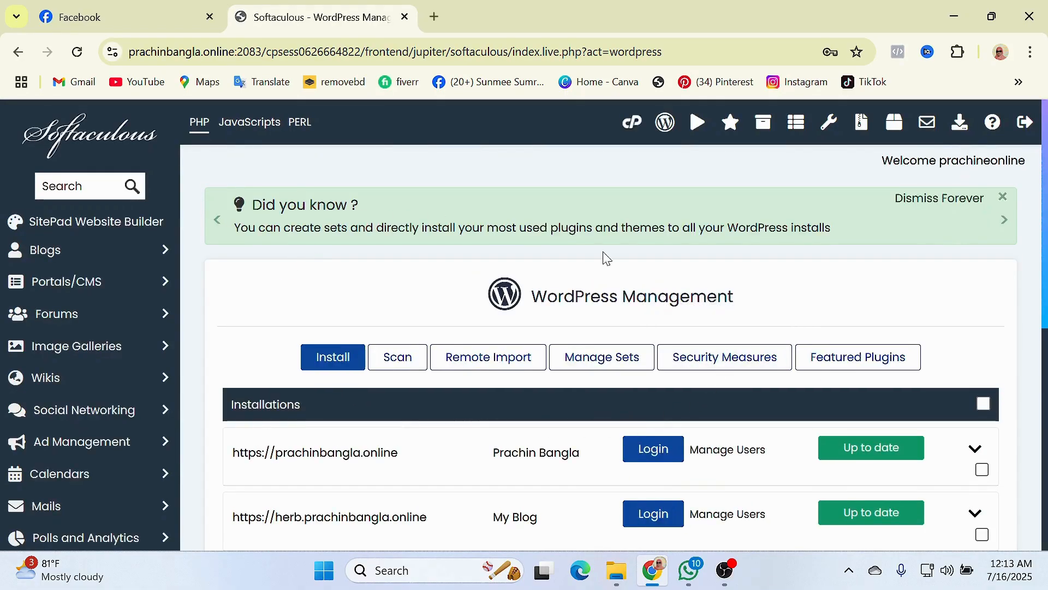
scroll(445, 367, "down", 3)
scroll(470, 382, "down", 2)
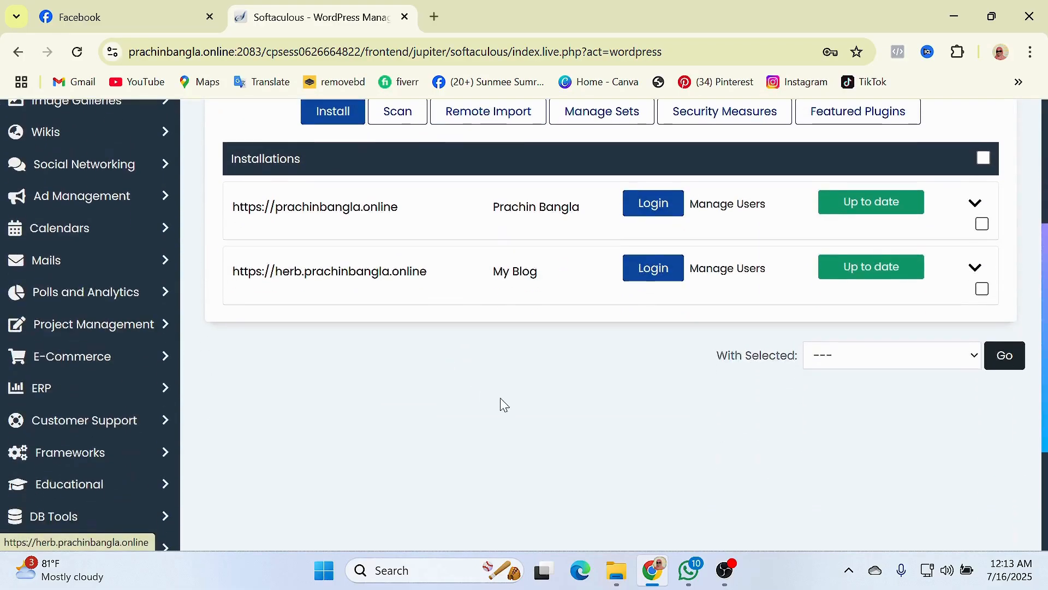
scroll(587, 420, "up", 5)
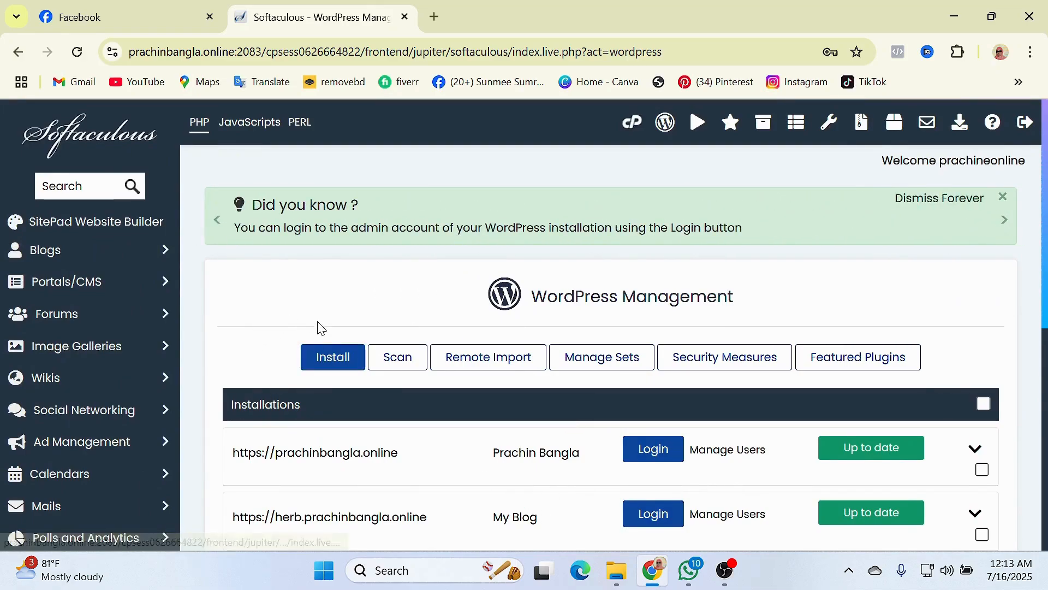
left_click(334, 357)
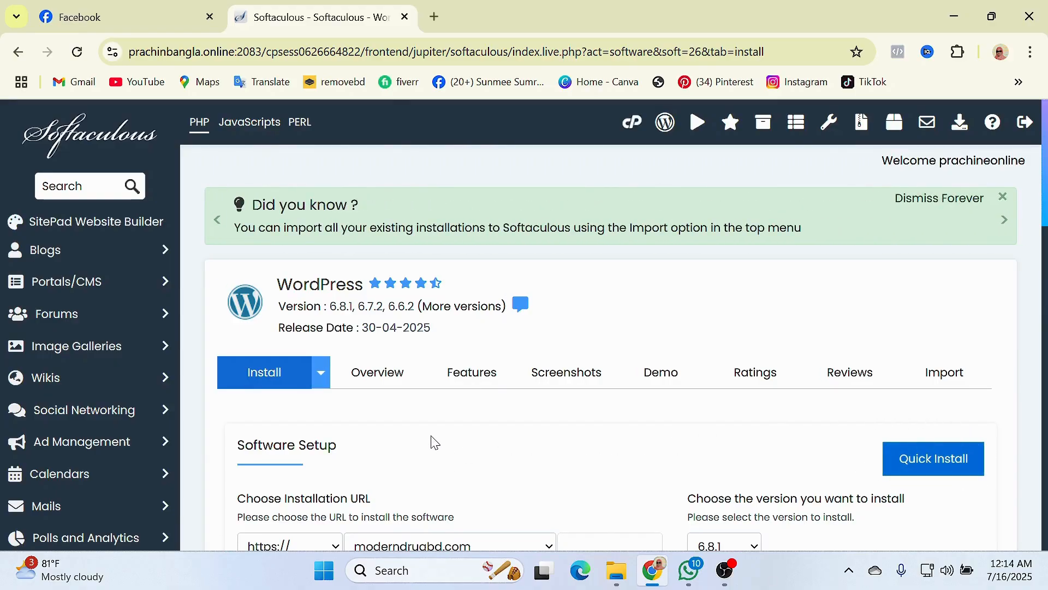
scroll(431, 440, "down", 1)
scroll(513, 325, "down", 1)
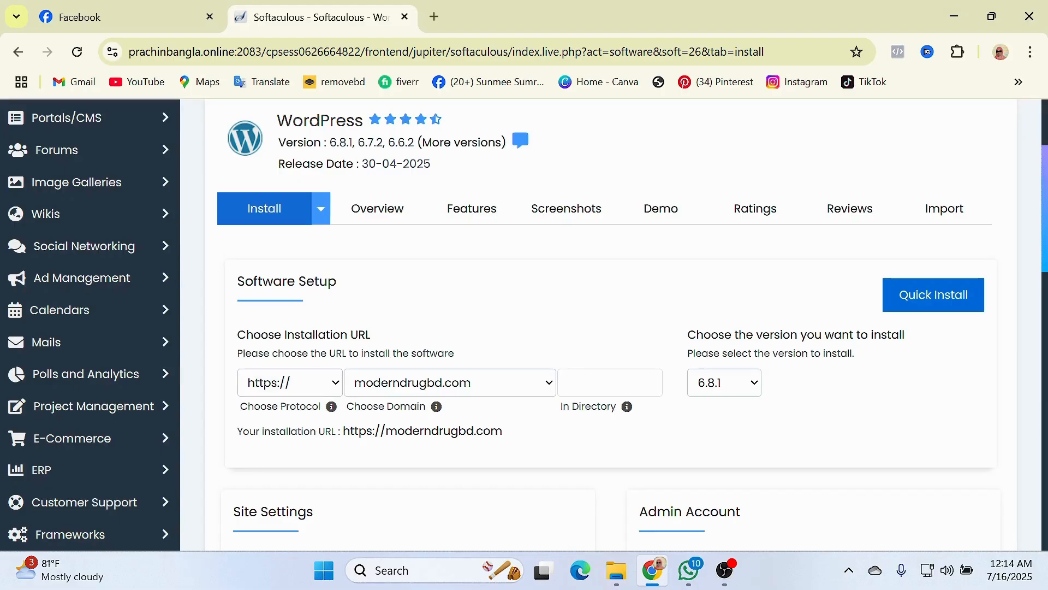
left_click(337, 383)
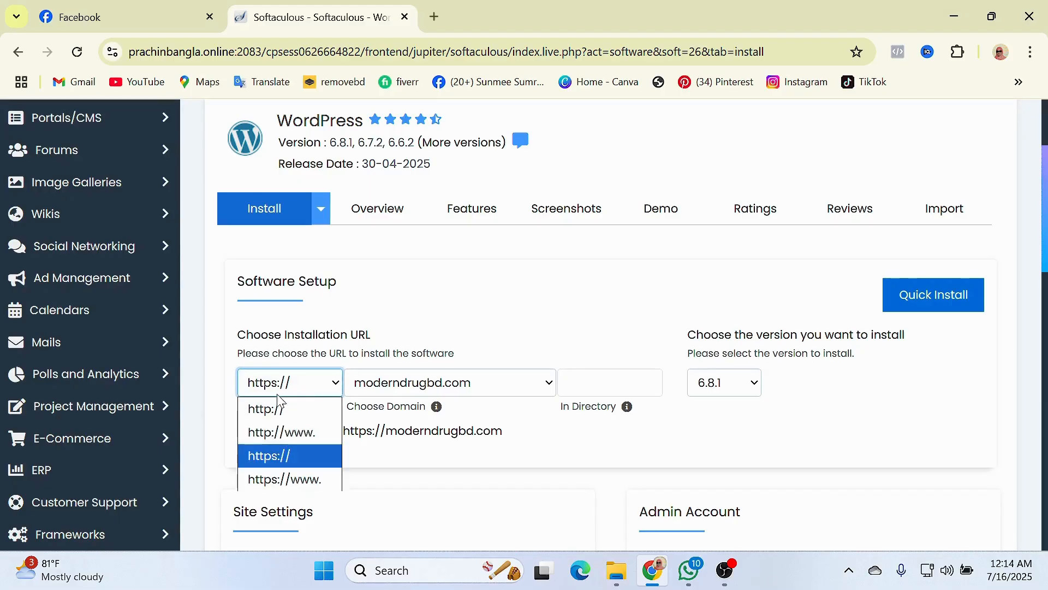
left_click(283, 463)
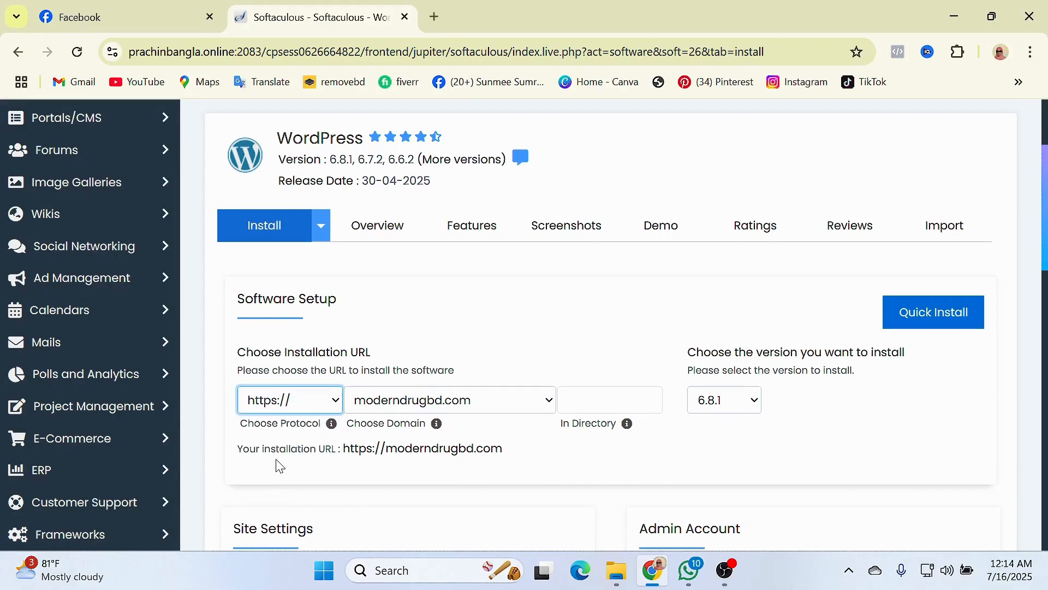
left_click(446, 407)
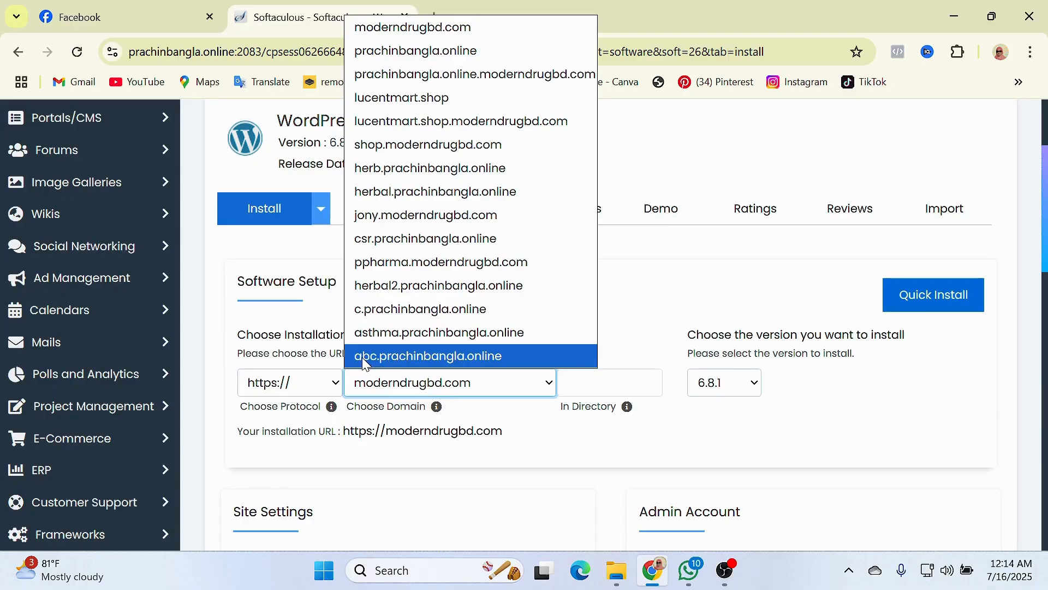
left_click(453, 356)
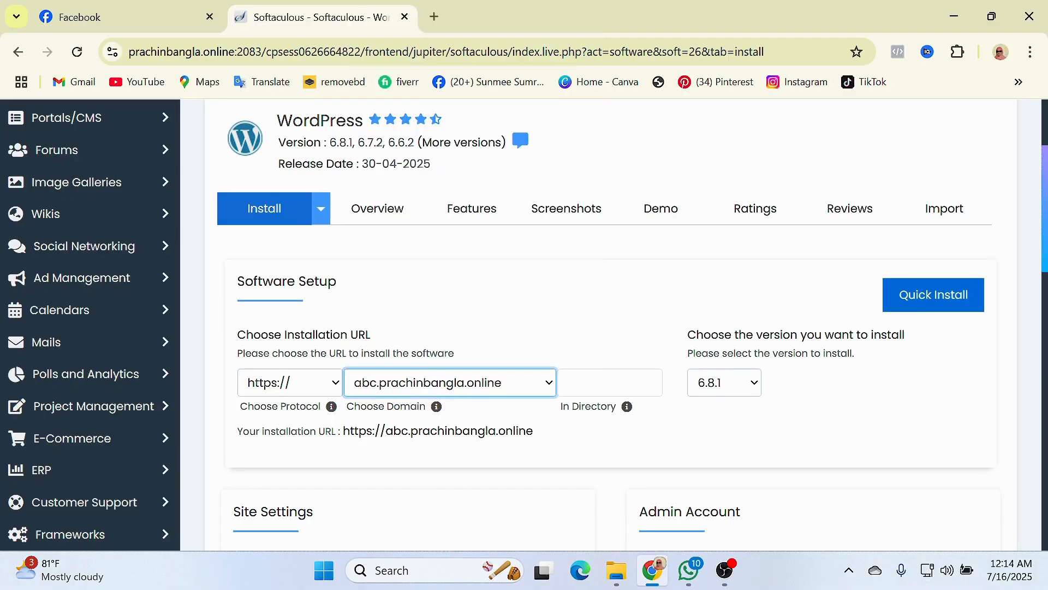
left_click(593, 323)
scroll(595, 329, "down", 5)
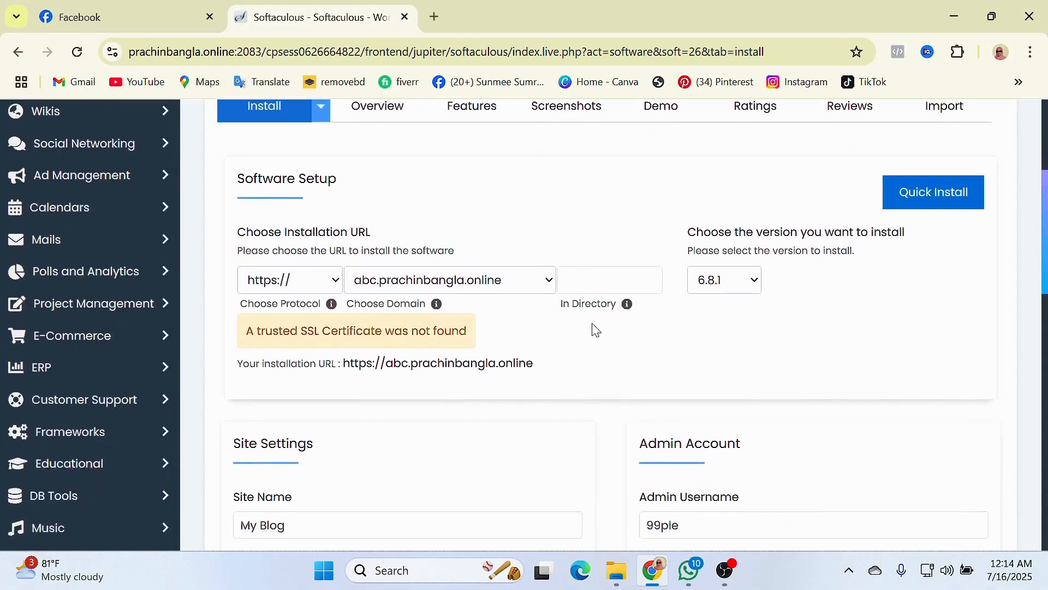
left_click(680, 474)
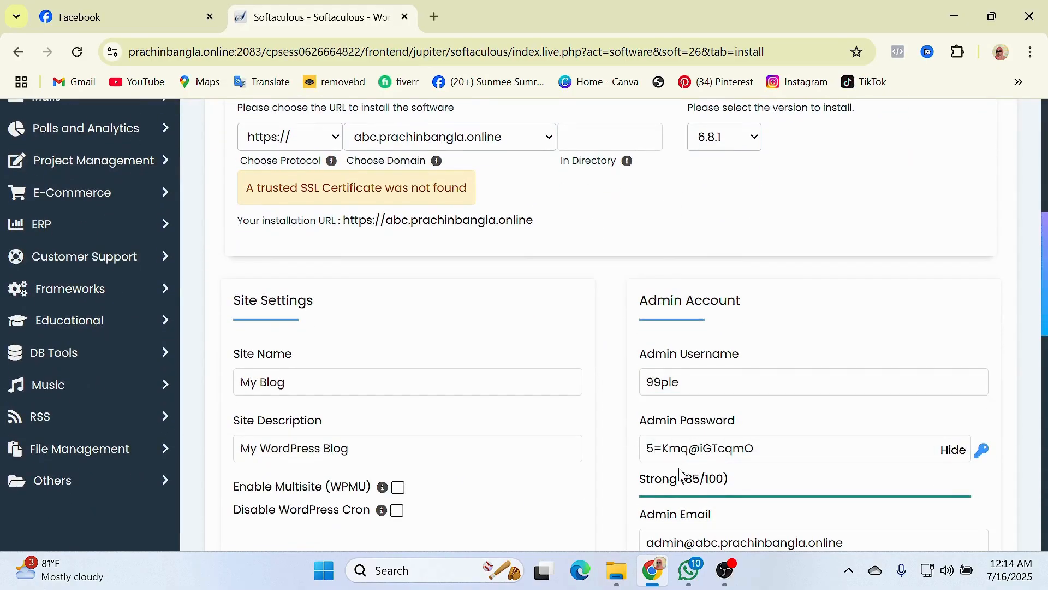
scroll(615, 453, "up", 2)
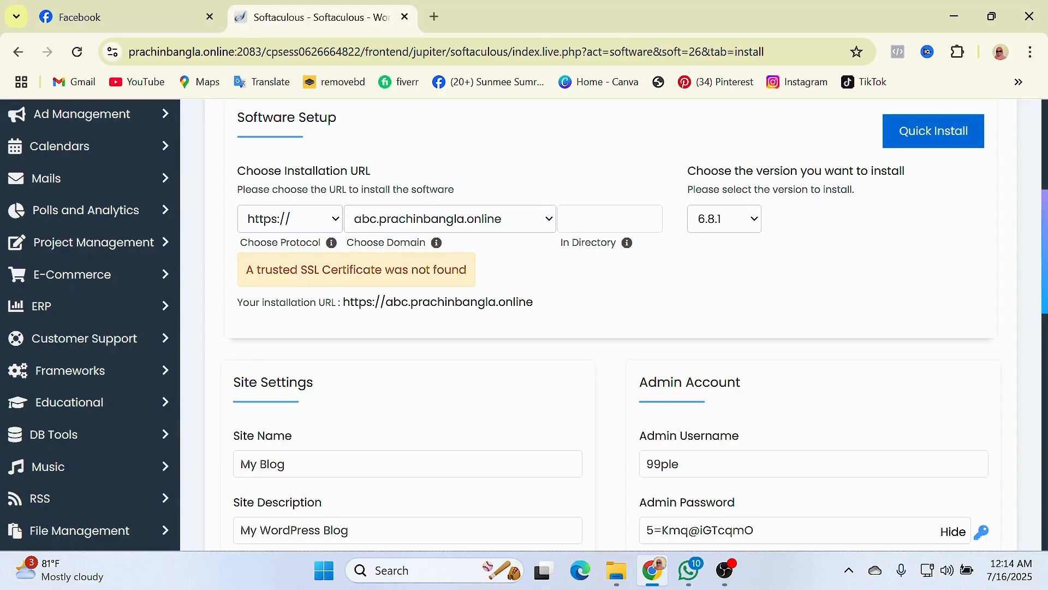
scroll(547, 320, "up", 3)
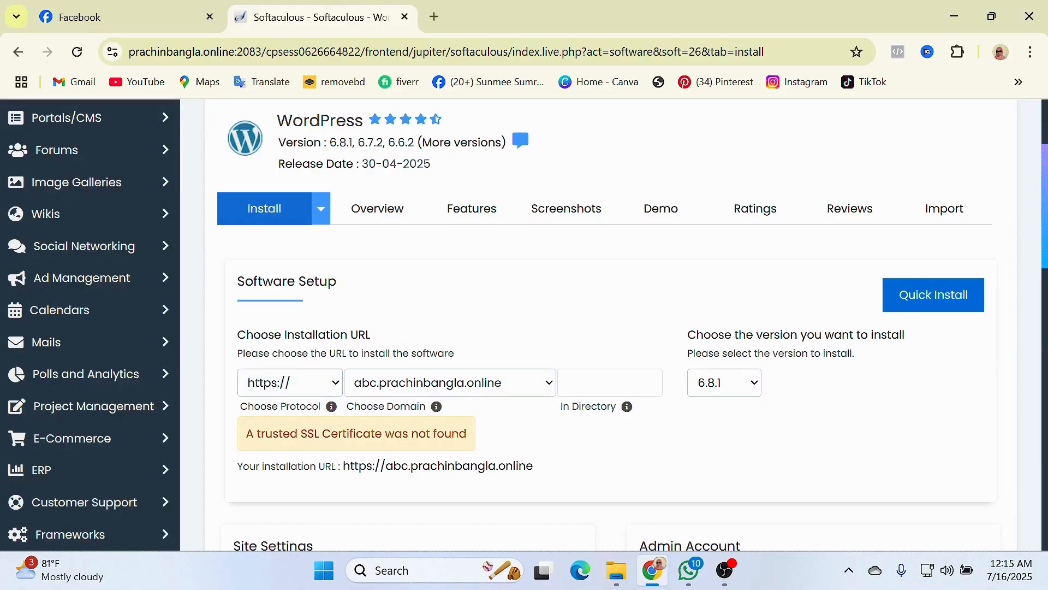
scroll(280, 391, "up", 1)
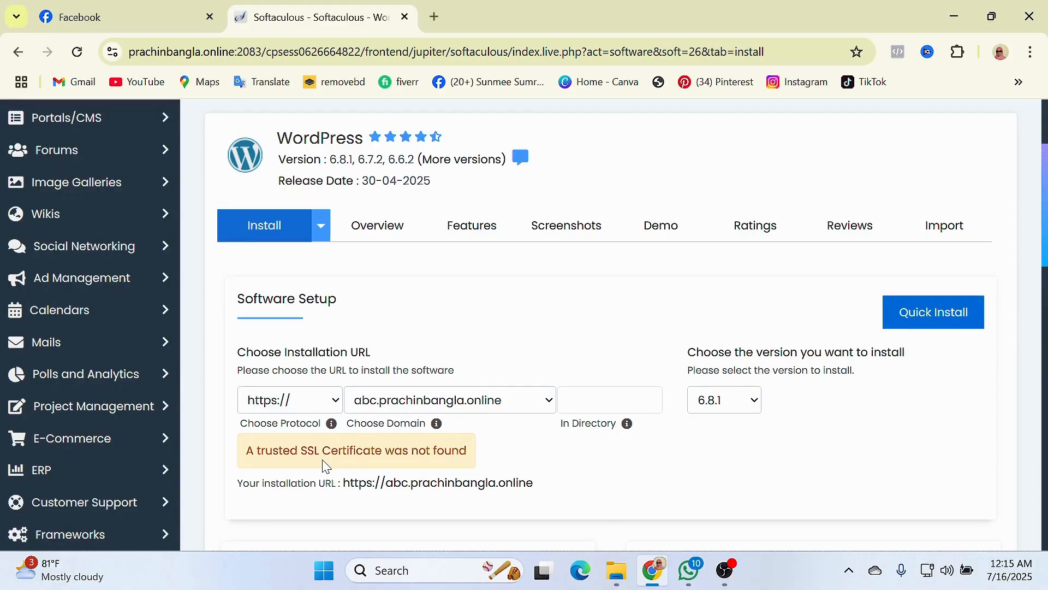
scroll(331, 465, "down", 1)
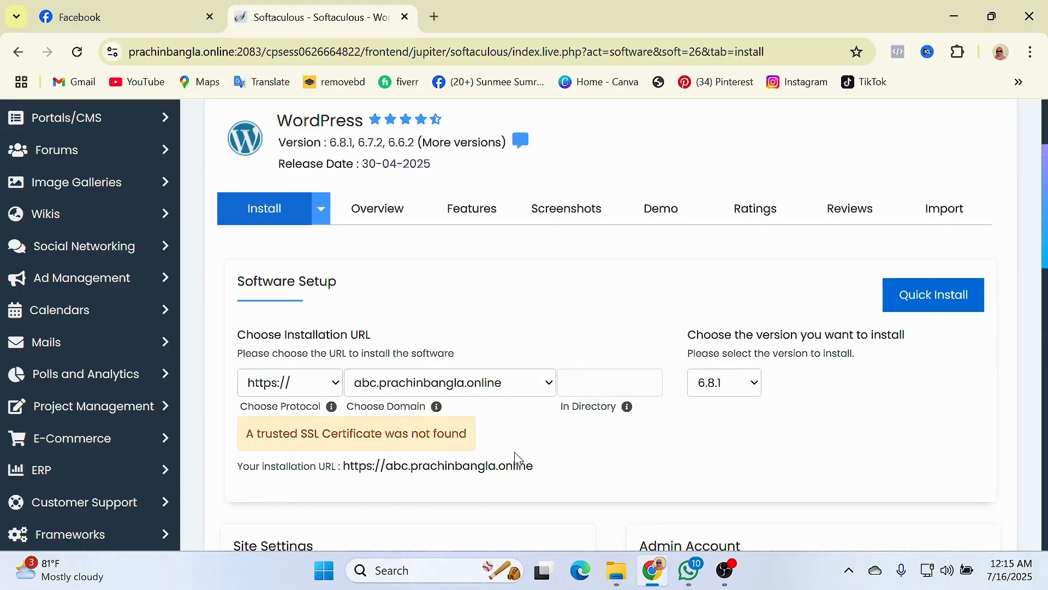
scroll(480, 440, "up", 3)
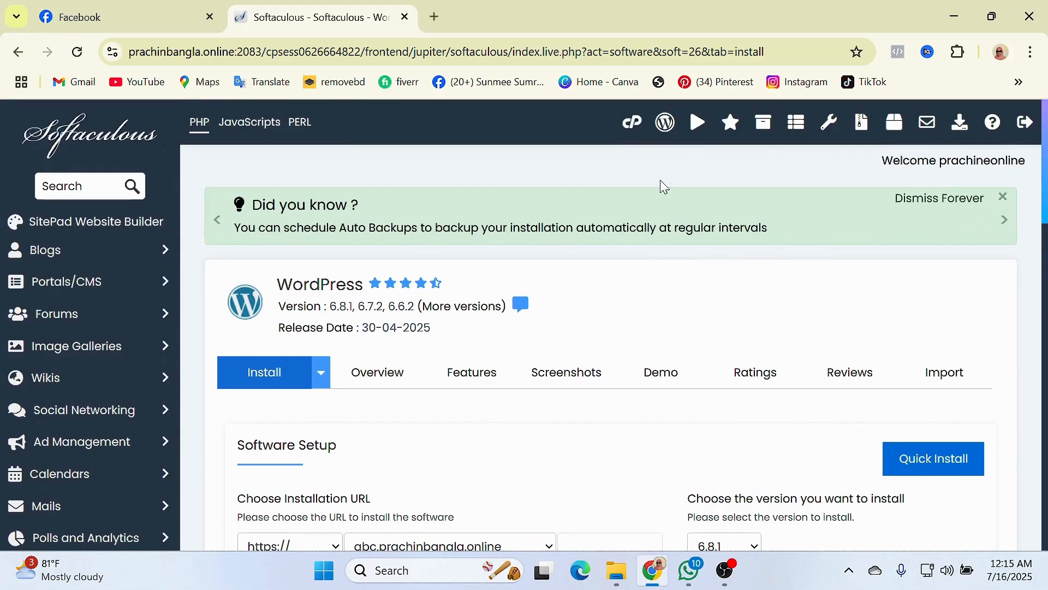
- Open cPanel from the Softaculous top bar in a new browser tab
right_click(634, 125)
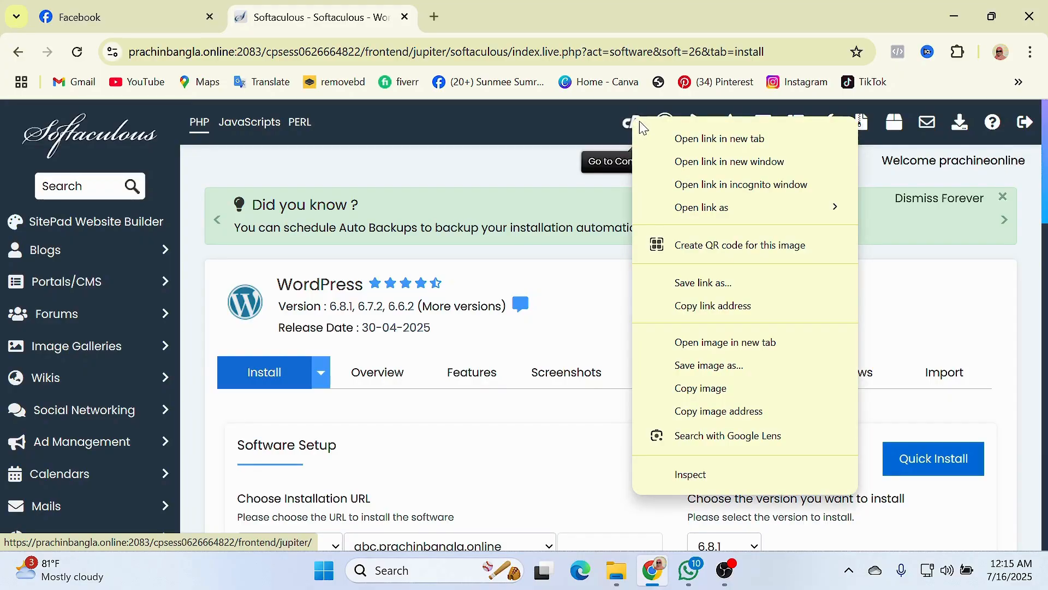
left_click(687, 140)
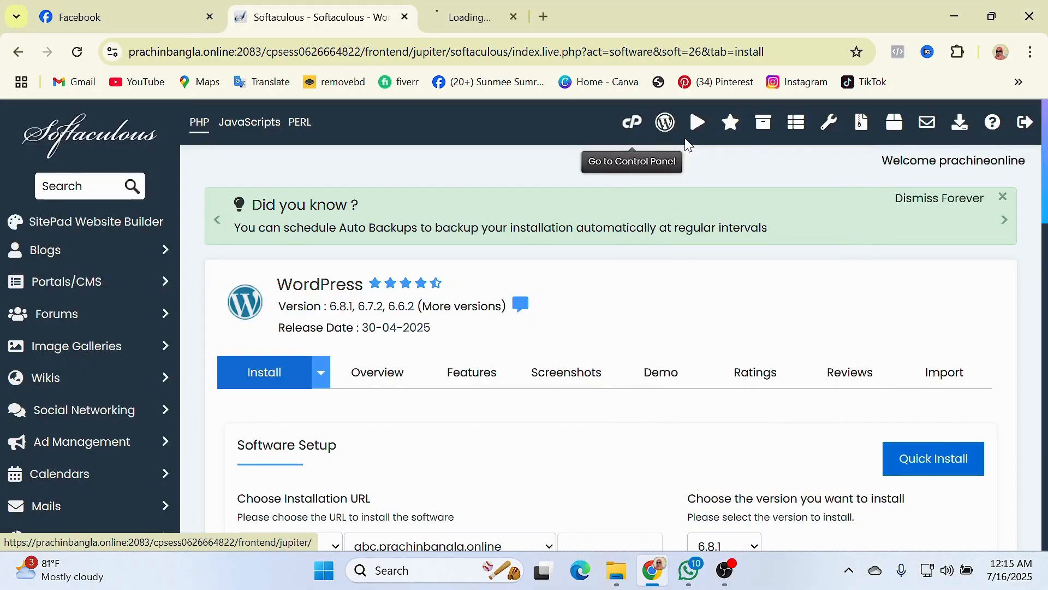
- In the new cPanel tab, open SSL/TLS from the Security tools
left_click(477, 21)
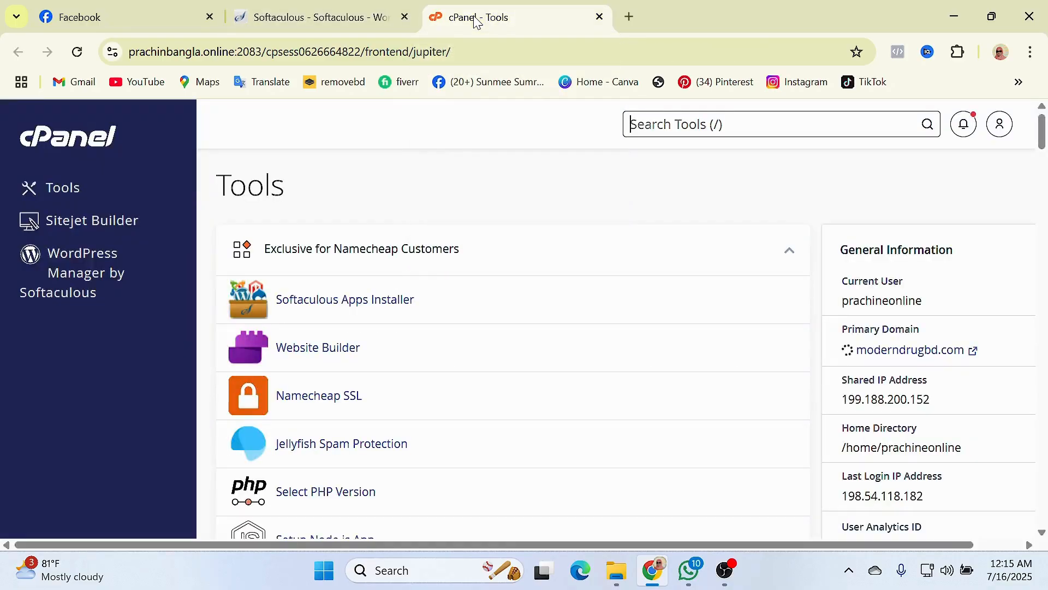
scroll(477, 351, "down", 8)
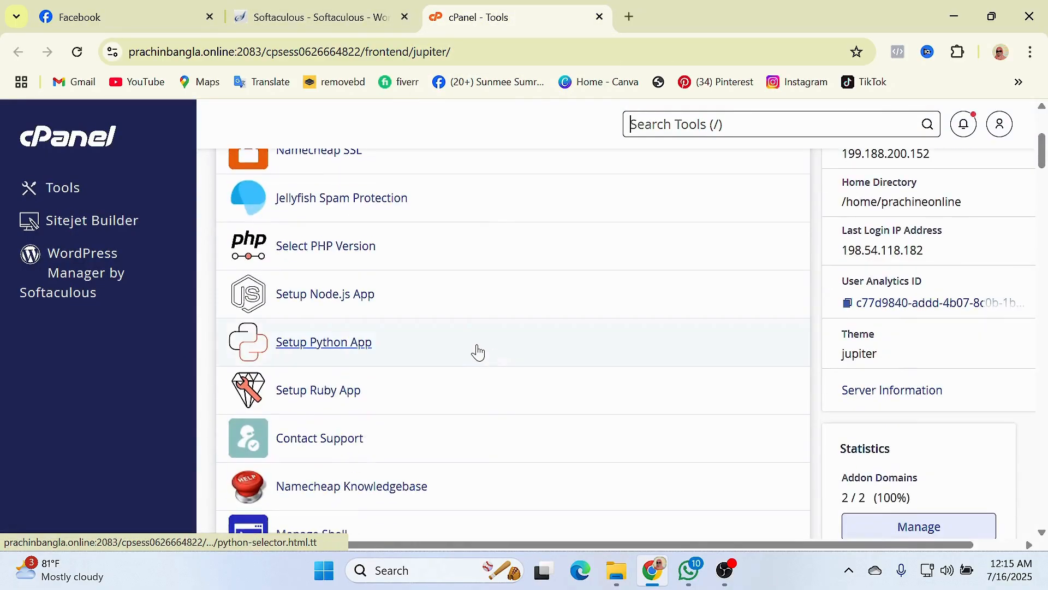
scroll(477, 351, "down", 10)
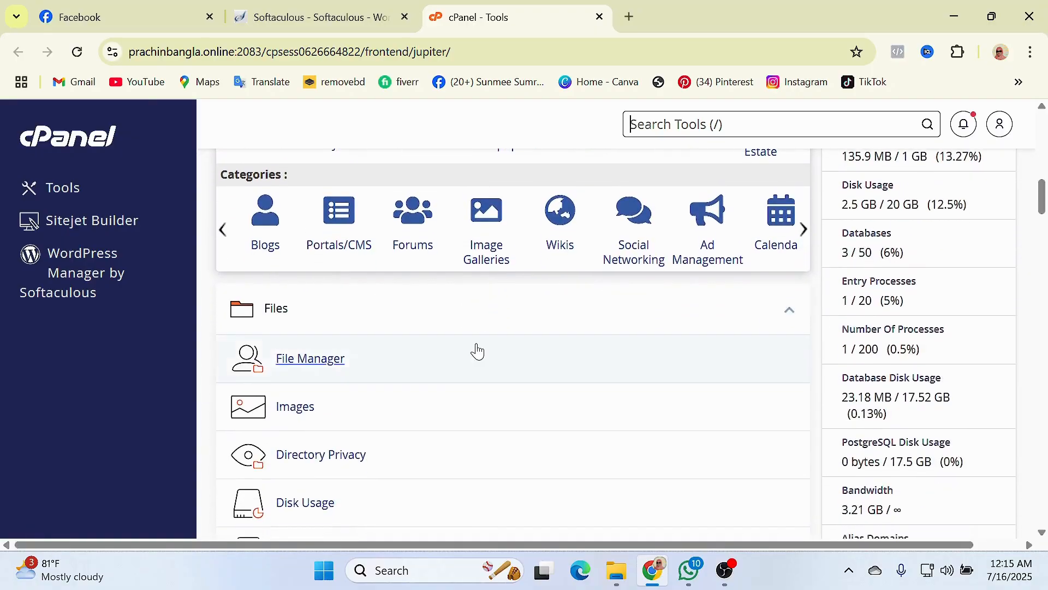
scroll(477, 351, "down", 10)
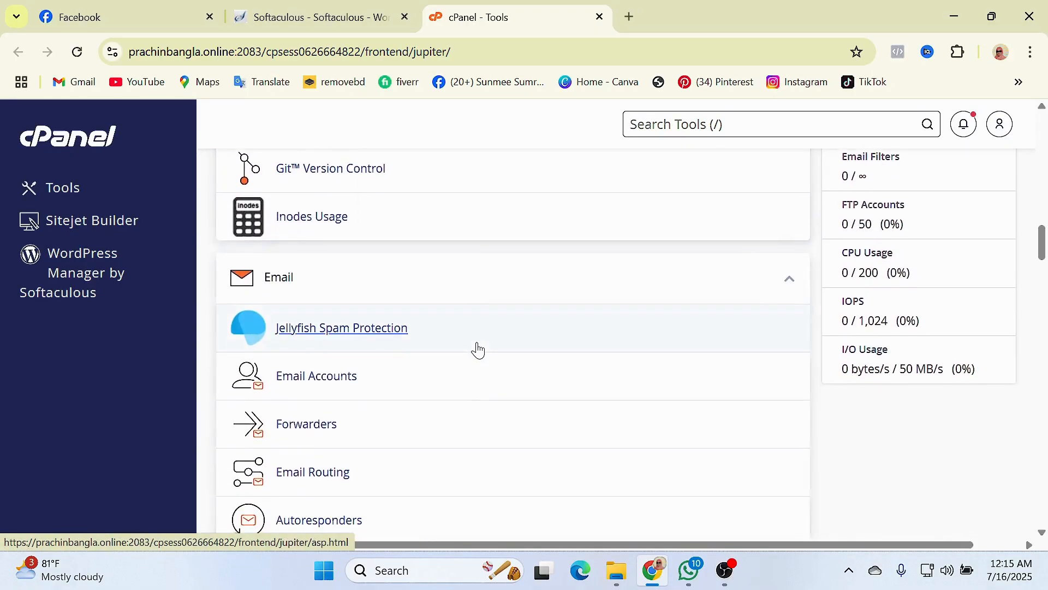
scroll(477, 350, "down", 10)
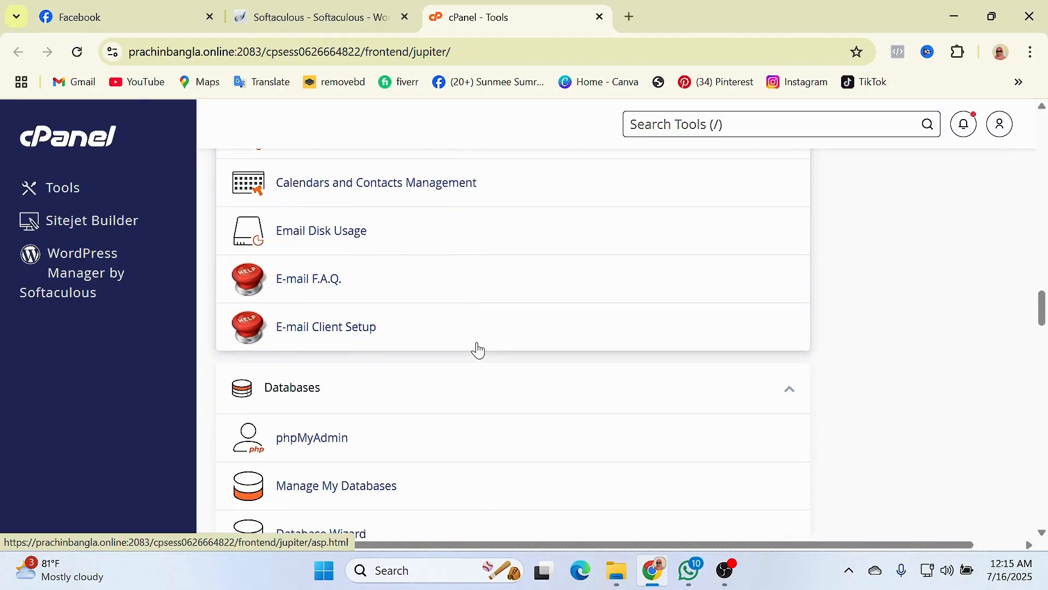
scroll(478, 350, "down", 8)
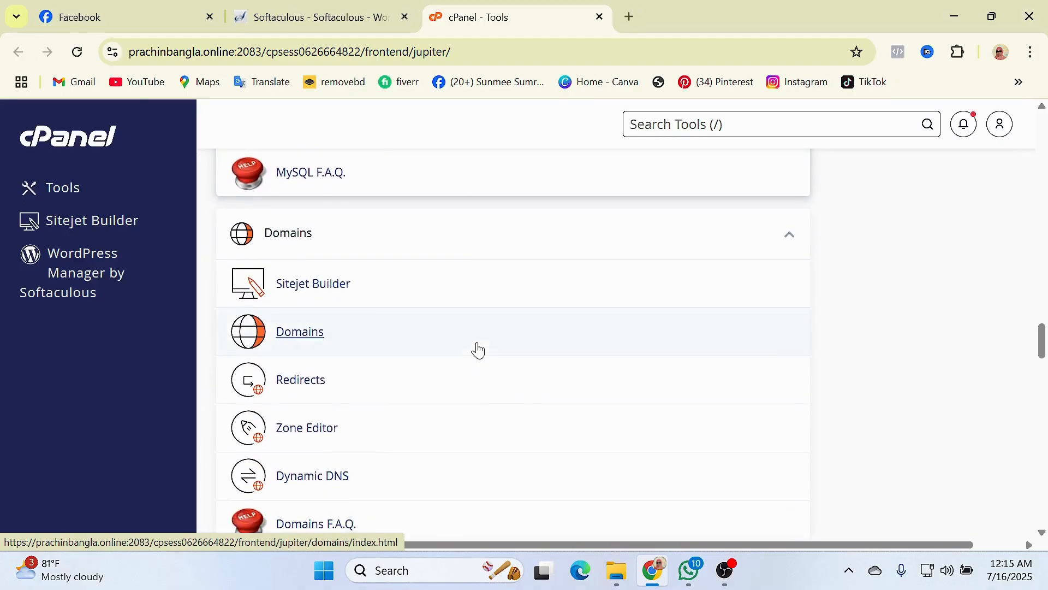
scroll(478, 350, "down", 6)
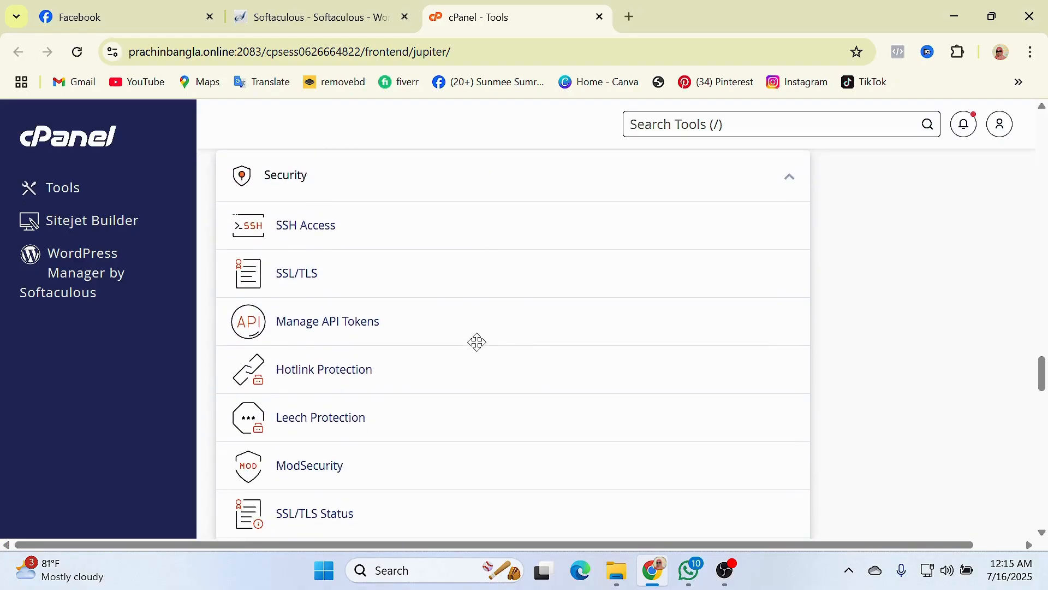
scroll(478, 350, "up", 1)
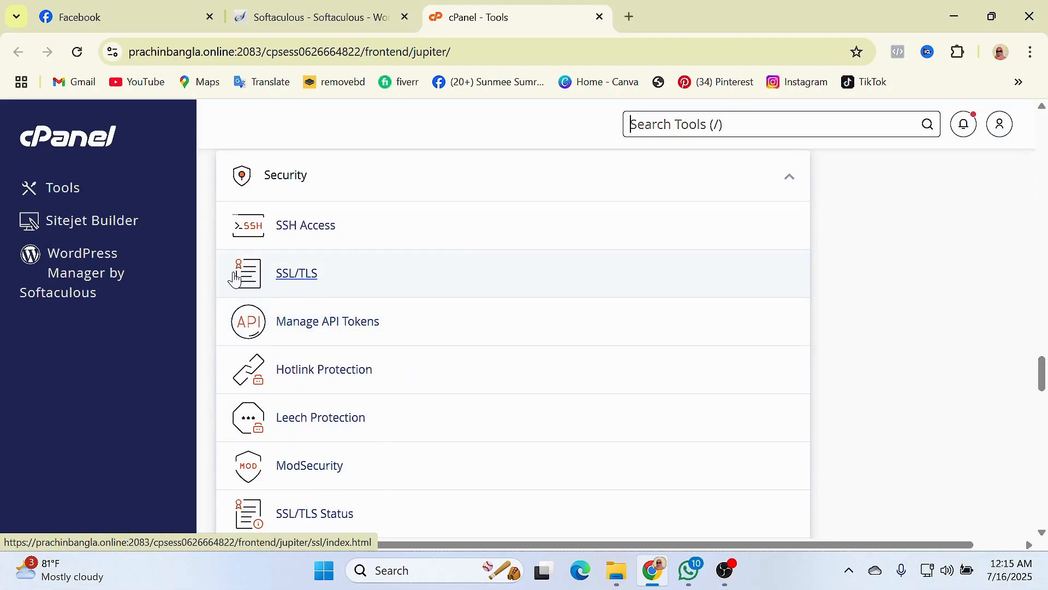
left_click(298, 276)
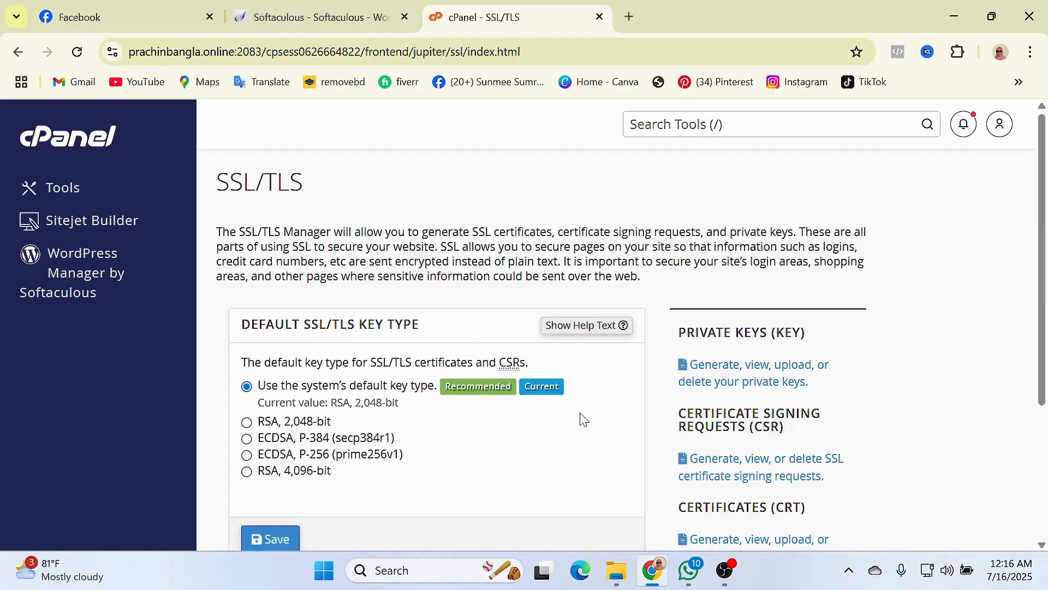
- Scroll to and highlight the 'Install and Manage SSL for your site (HTTPS)' heading
scroll(619, 405, "down", 2)
scroll(626, 403, "down", 2)
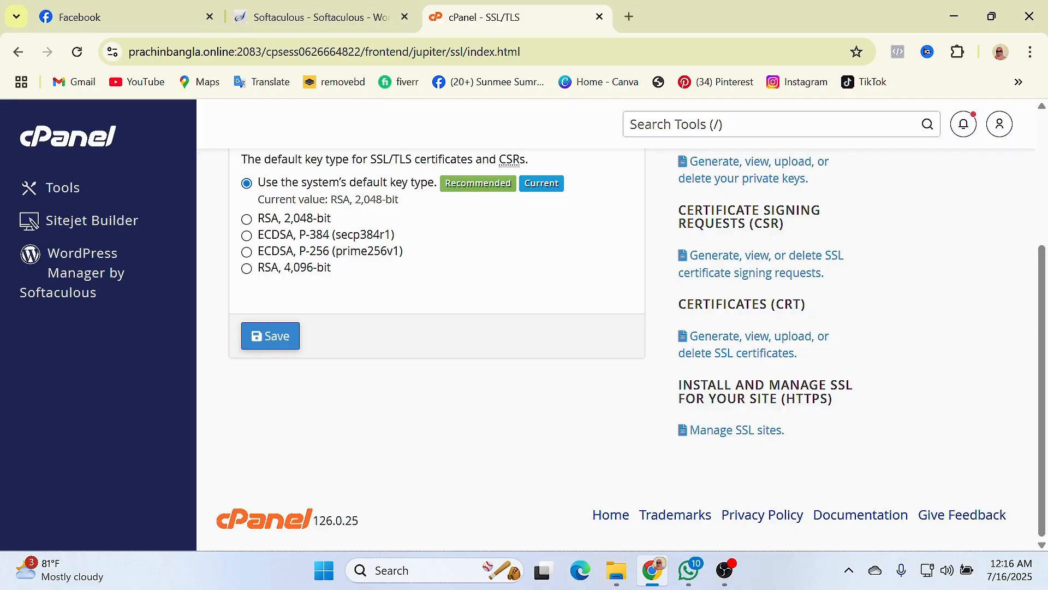
left_click_drag(834, 408, 679, 382)
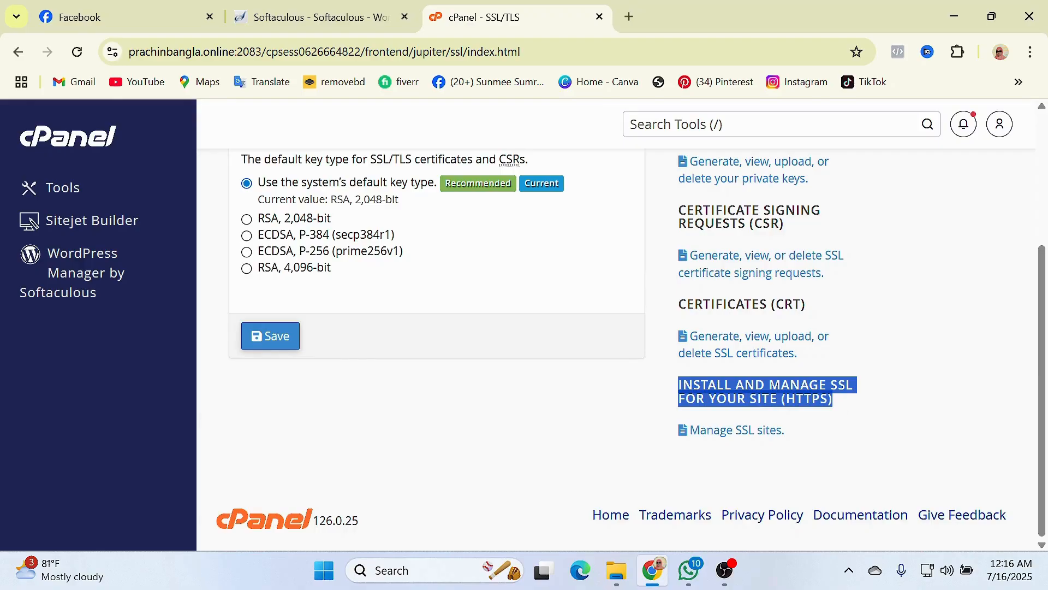
left_click(843, 408)
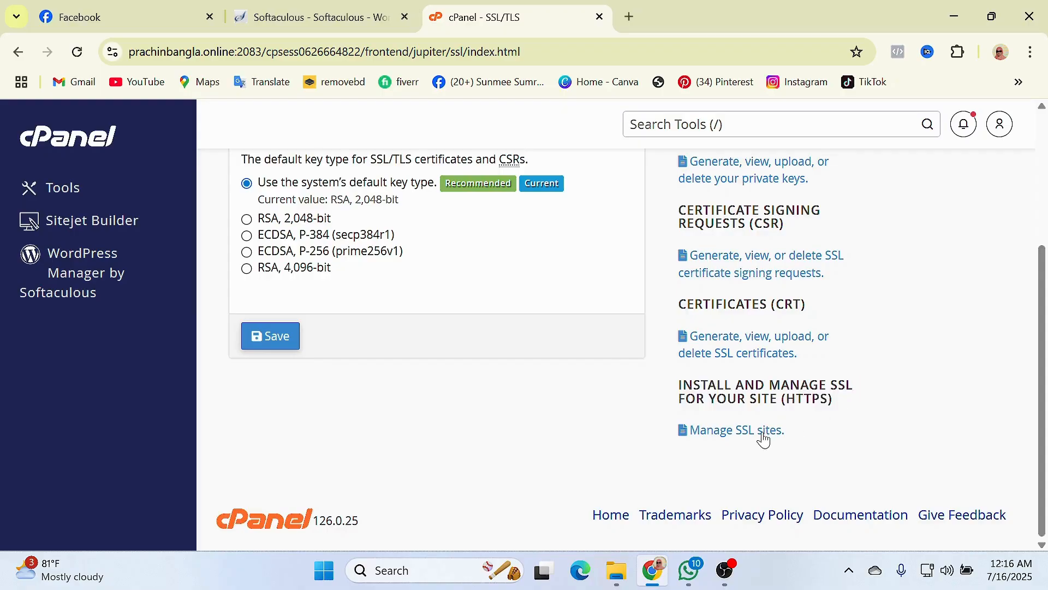
- Open Manage SSL sites and scroll past the installed certificates to the Install an SSL Website form
left_click(734, 436)
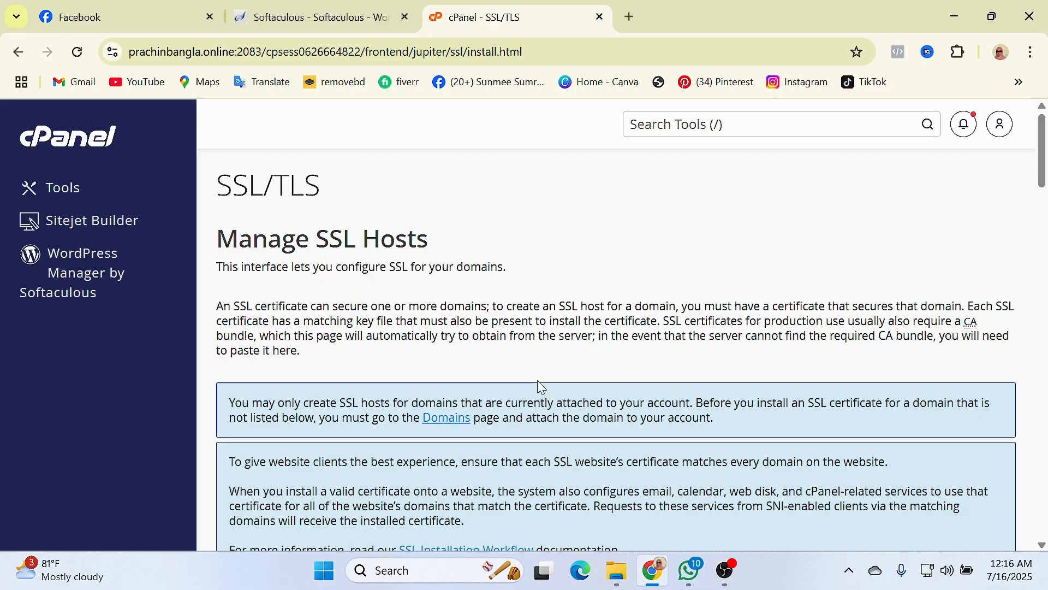
scroll(527, 360, "down", 5)
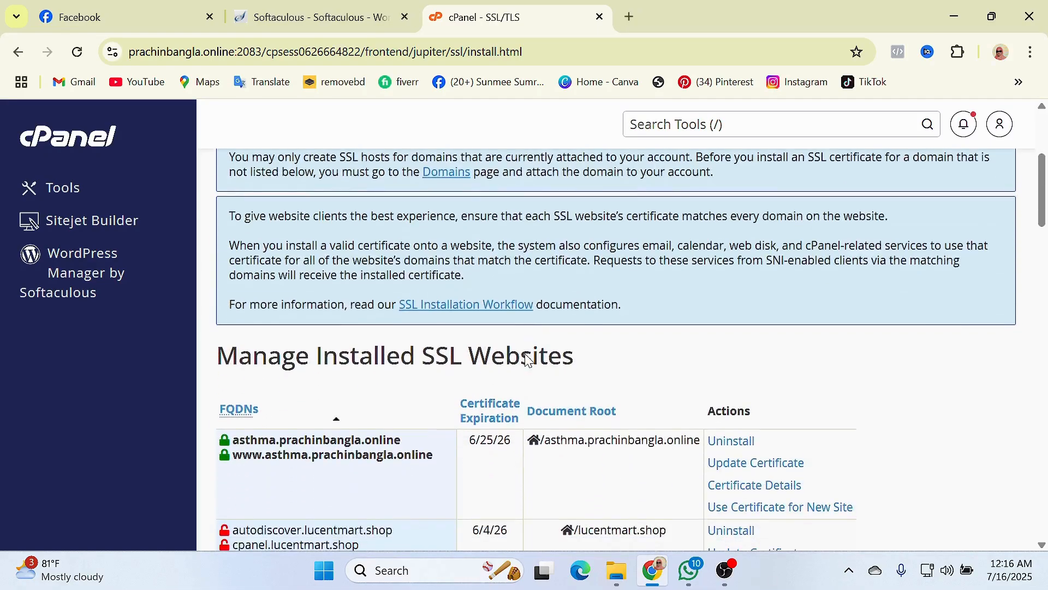
scroll(513, 361, "down", 3)
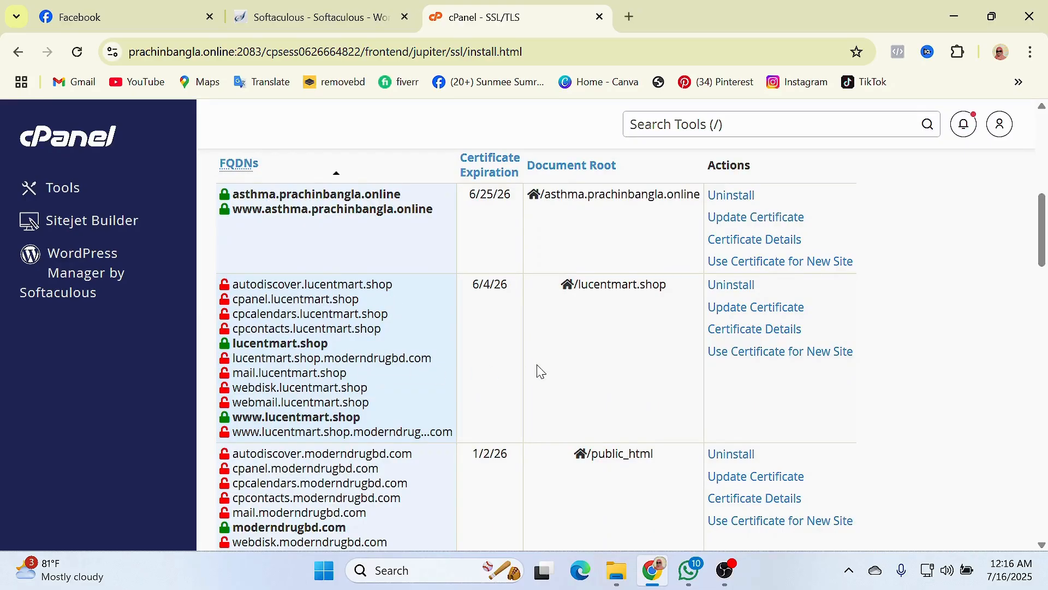
scroll(344, 306, "down", 3)
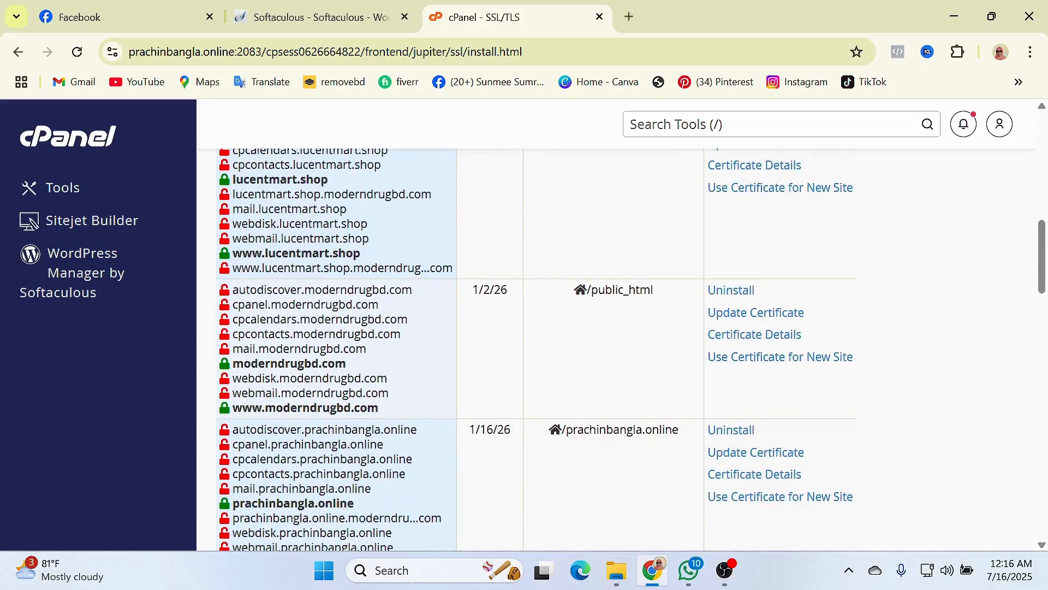
scroll(622, 349, "down", 2)
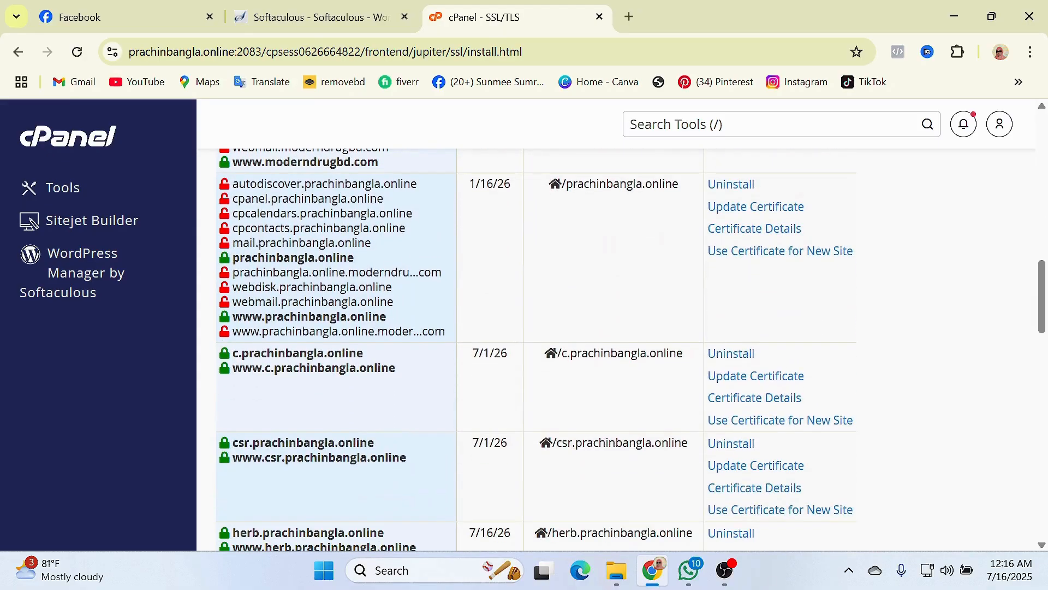
scroll(623, 349, "down", 8)
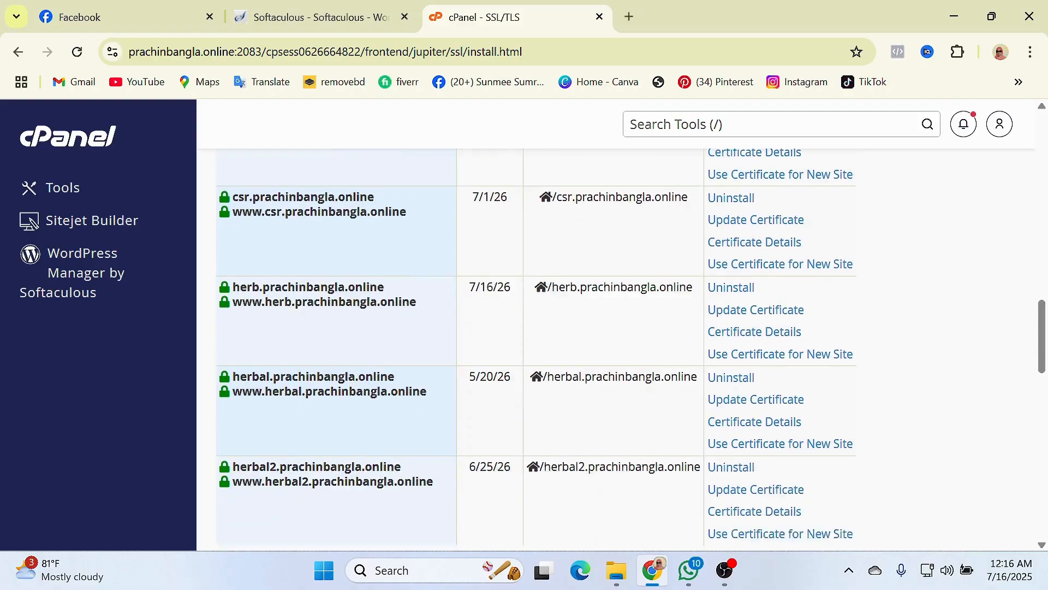
scroll(622, 350, "down", 6)
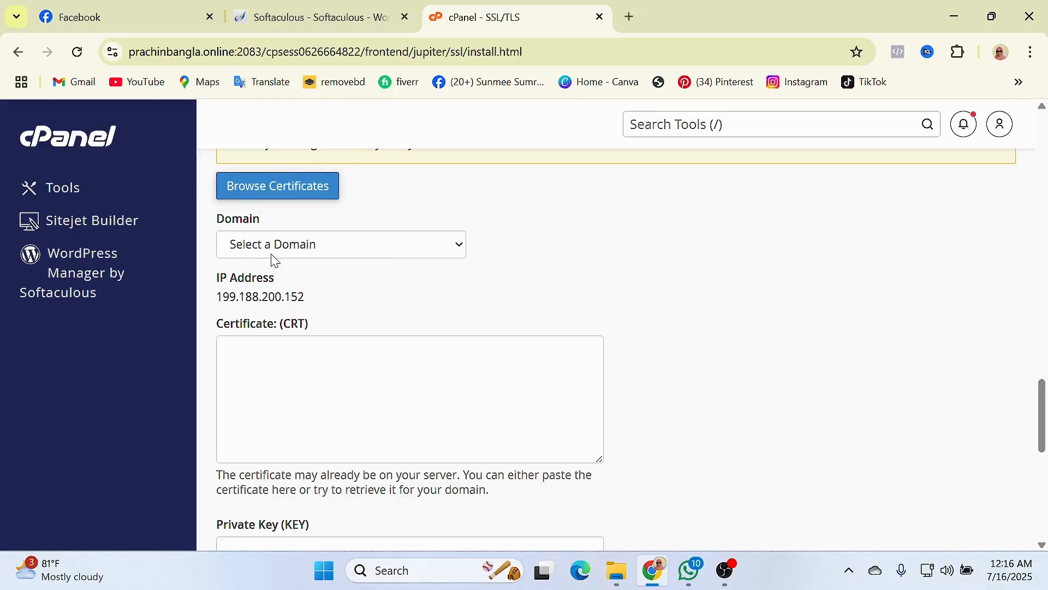
- Select abc.prachinbangla.online as the SSL install domain and autofill its certificate by domain
left_click(332, 255)
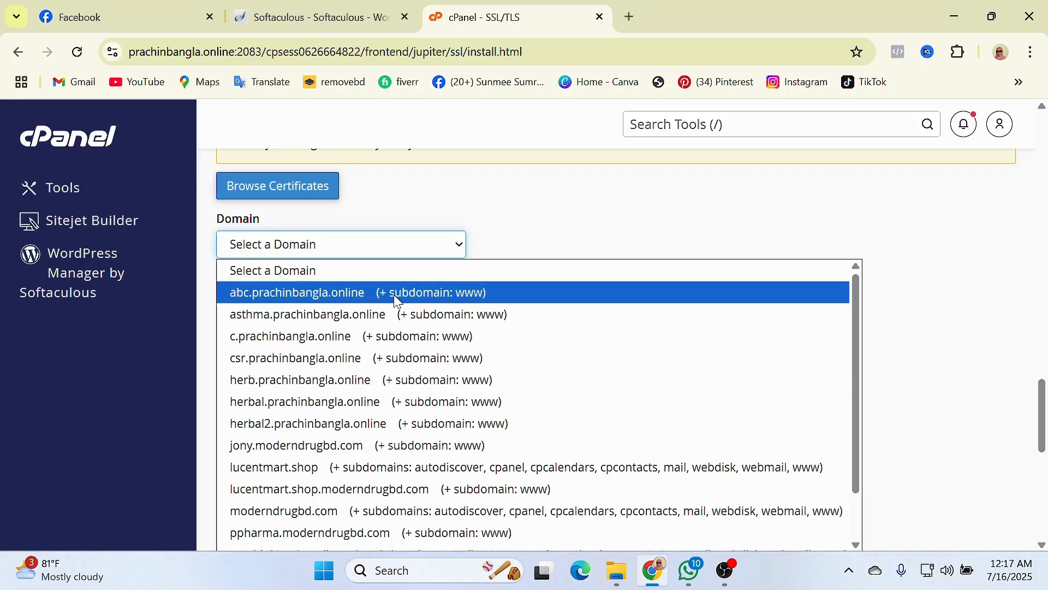
left_click(442, 293)
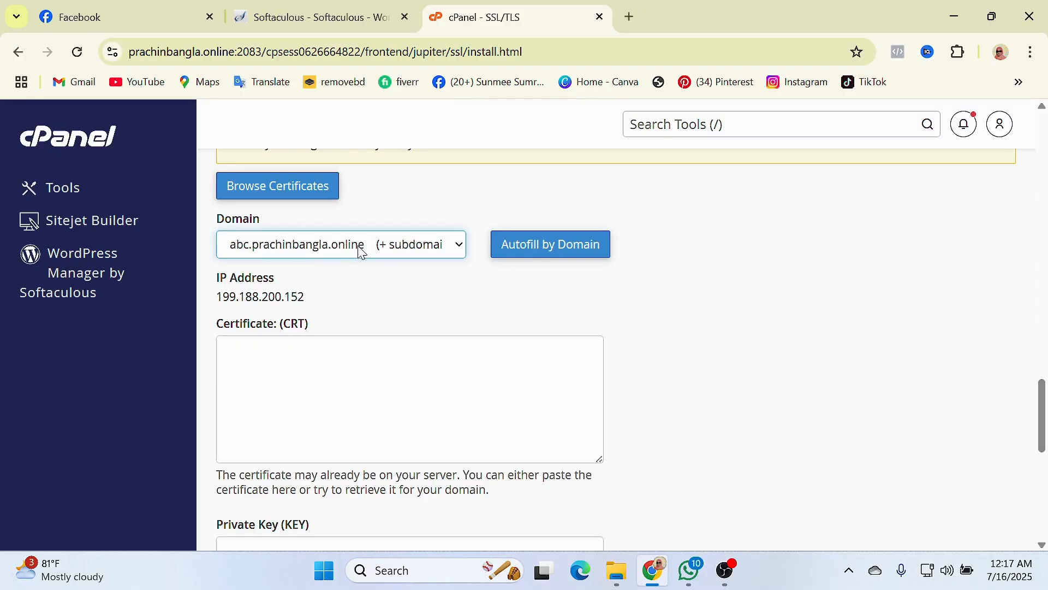
scroll(594, 308, "up", 2)
left_click(543, 332)
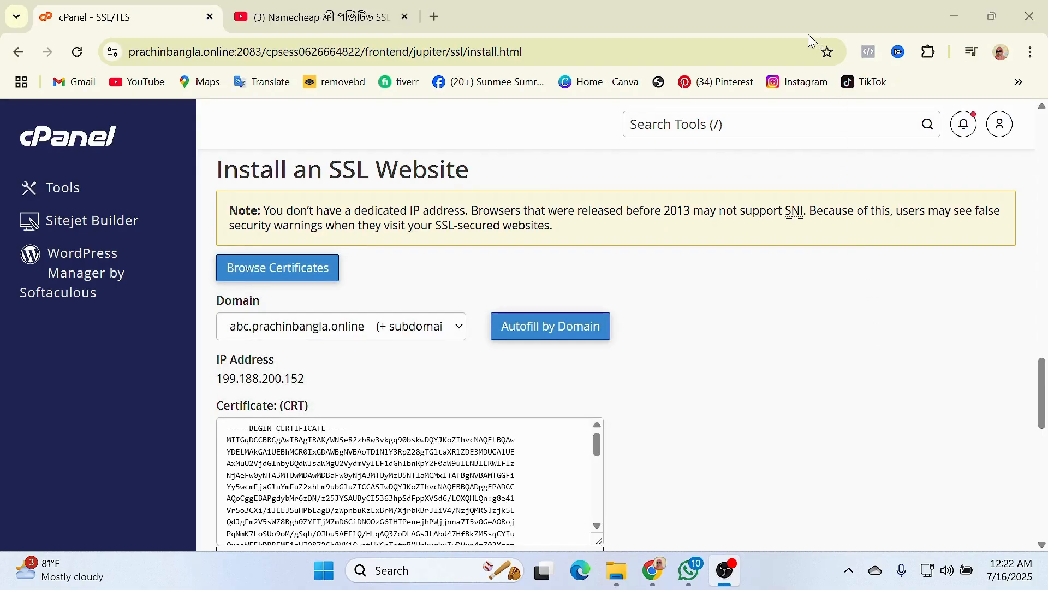
- Review the filled CRT, private key and CA bundle fields, then install the certificate for abc.prachinbangla.online
left_click(809, 35)
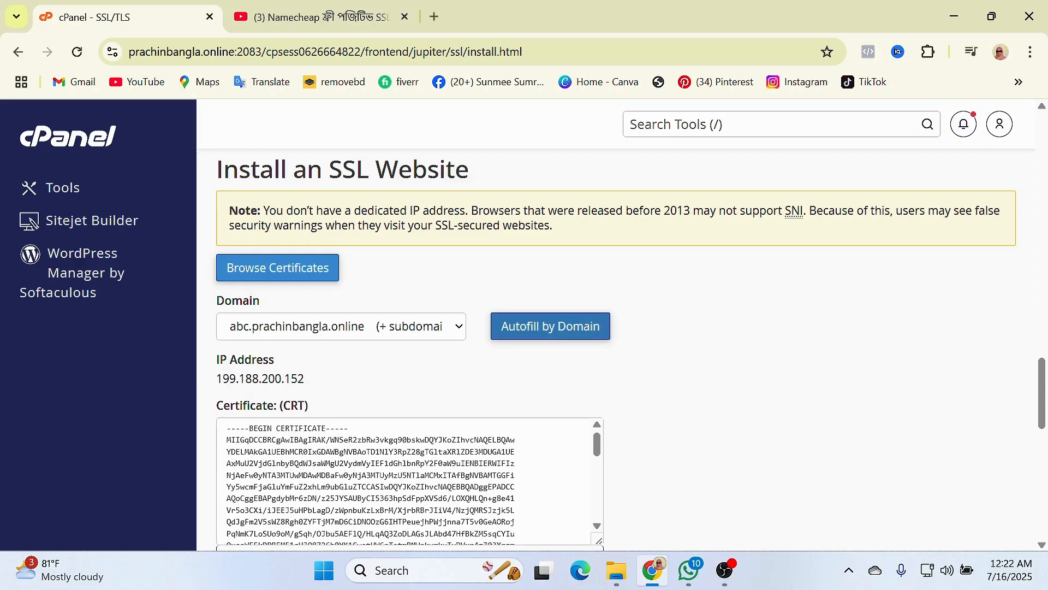
scroll(410, 480, "down", 5)
scroll(681, 440, "down", 3)
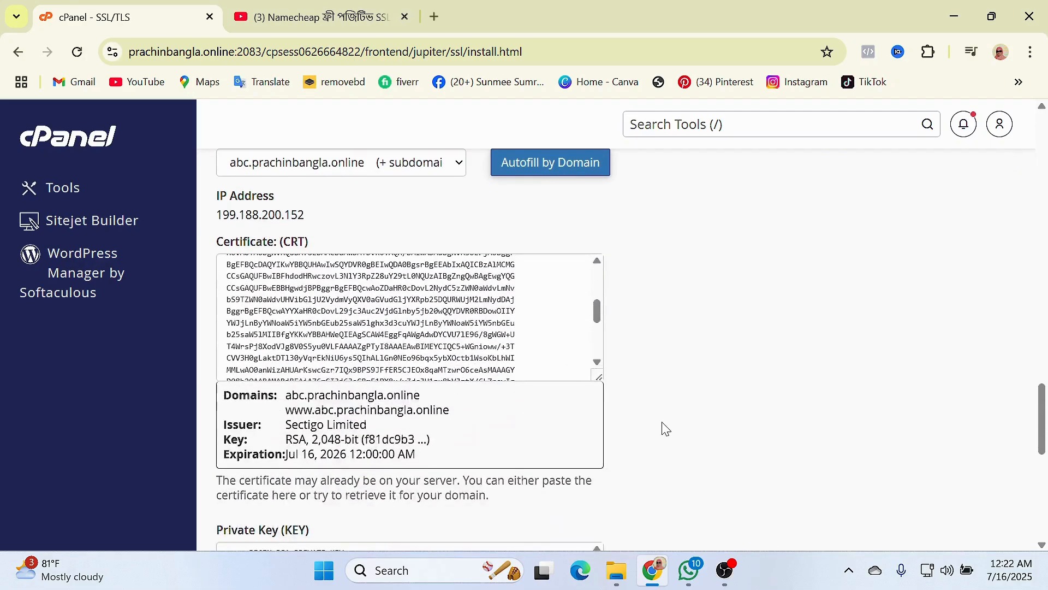
scroll(410, 317, "up", 3)
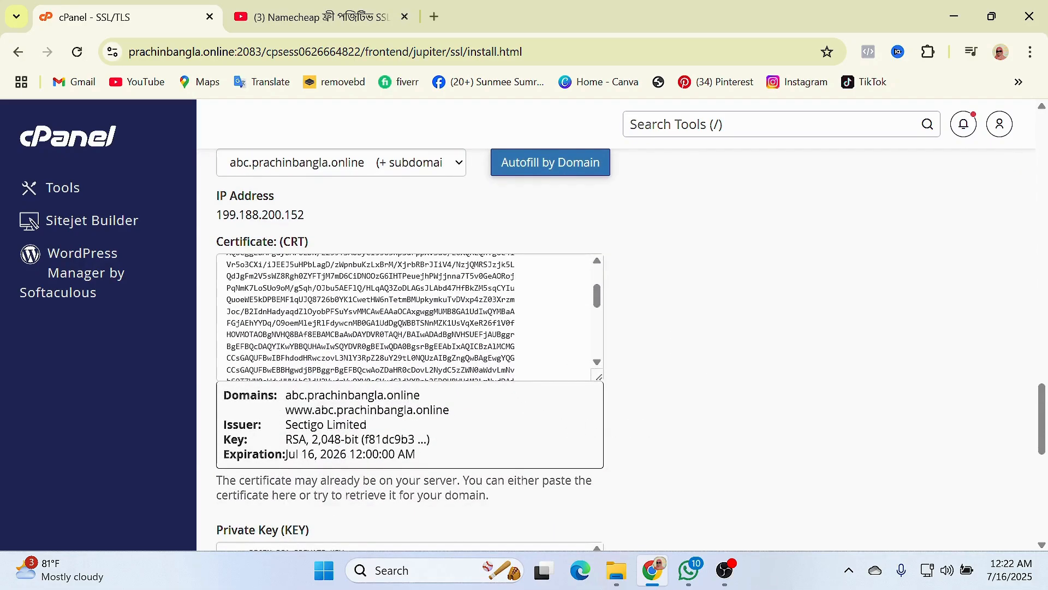
scroll(653, 374, "down", 4)
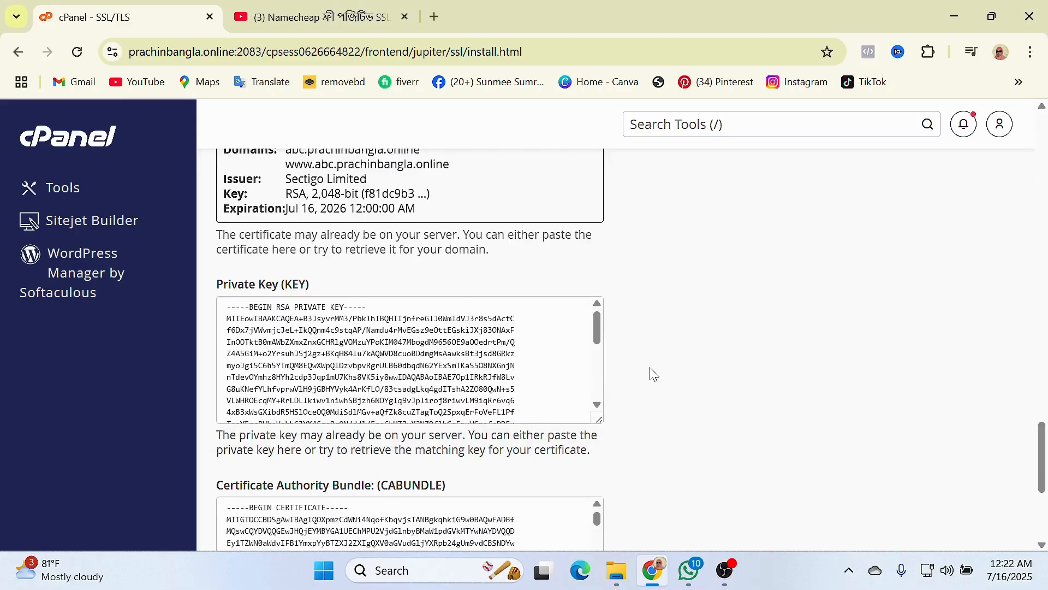
scroll(653, 374, "down", 3)
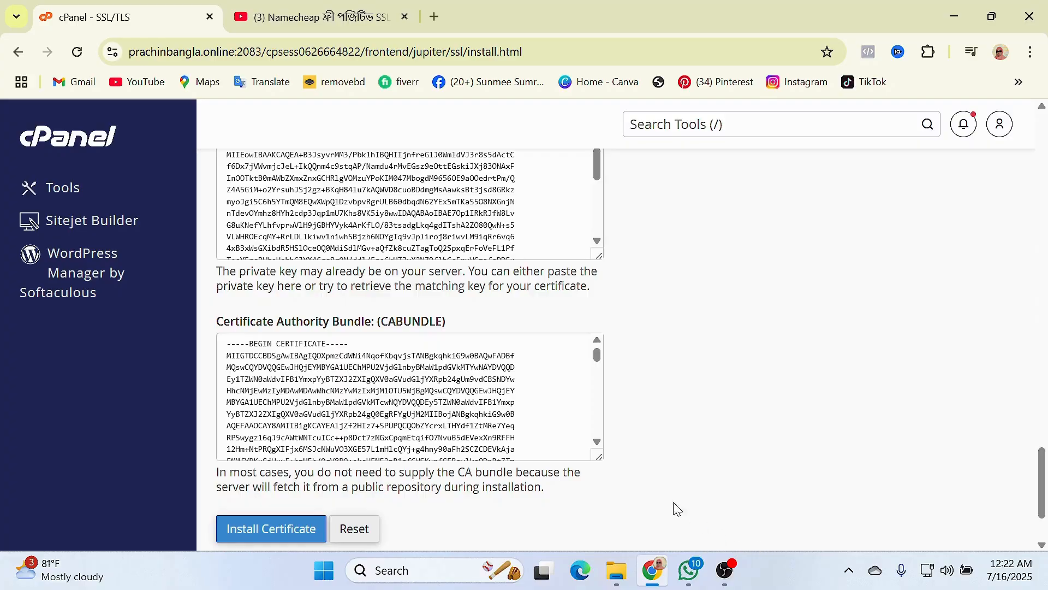
scroll(679, 428, "down", 2)
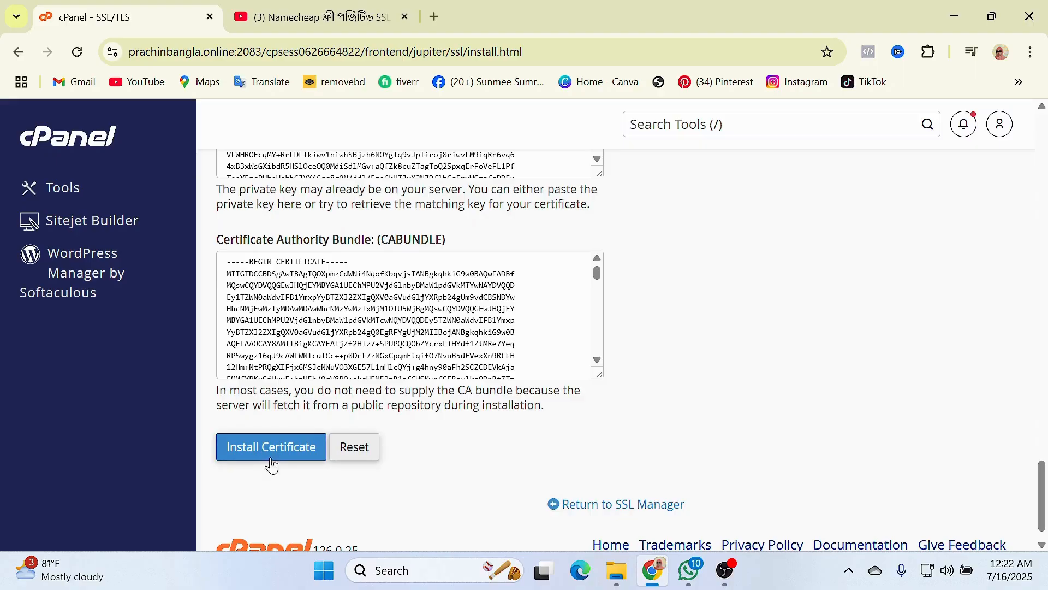
scroll(249, 477, "down", 1)
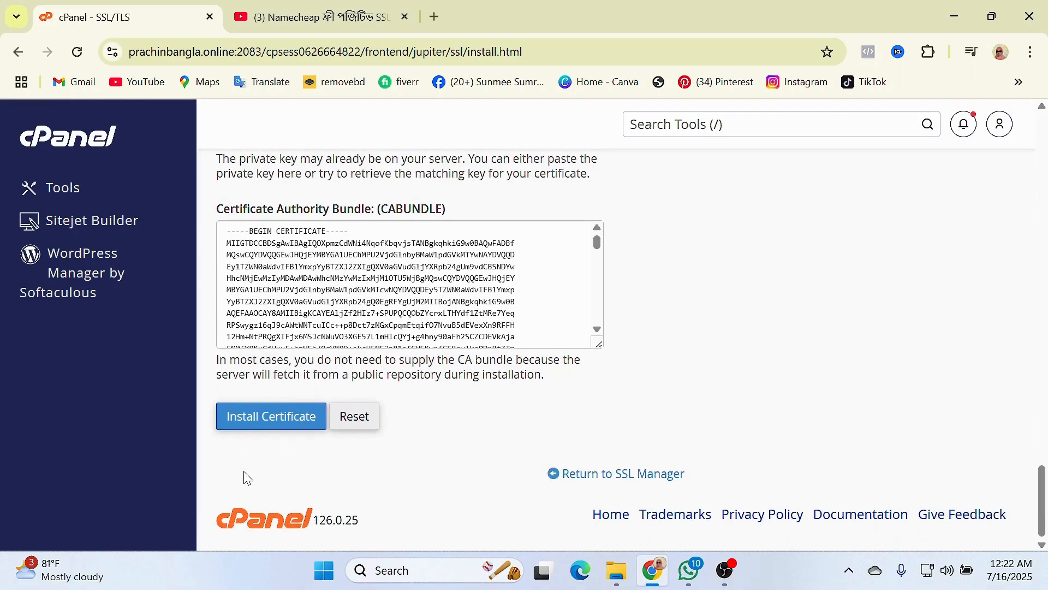
left_click(269, 421)
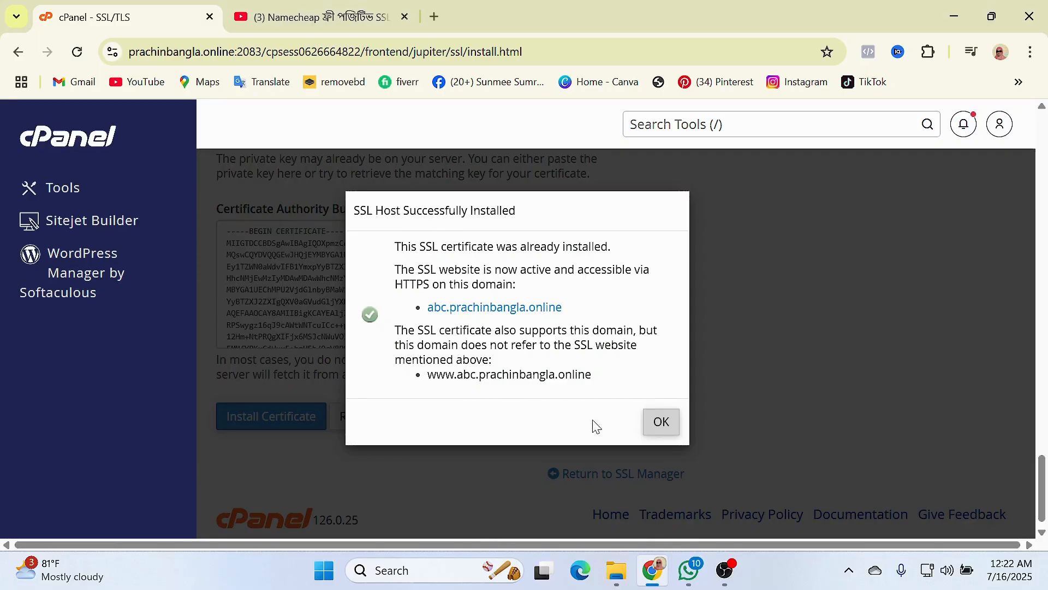
- Dismiss the SSL installation success message and return to the top of the Manage SSL Hosts page
left_click(662, 423)
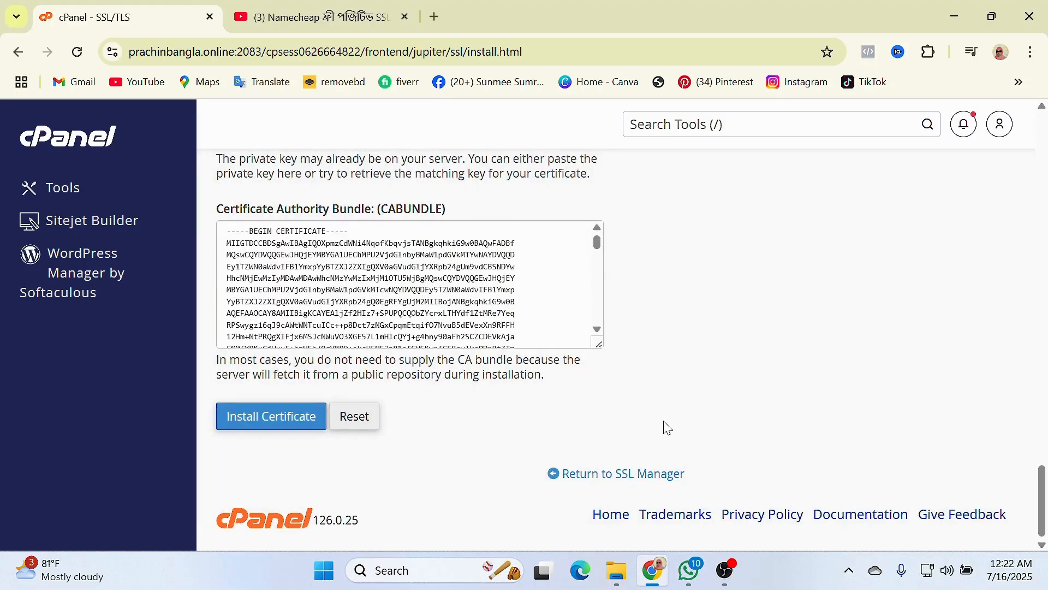
scroll(662, 427, "up", 10)
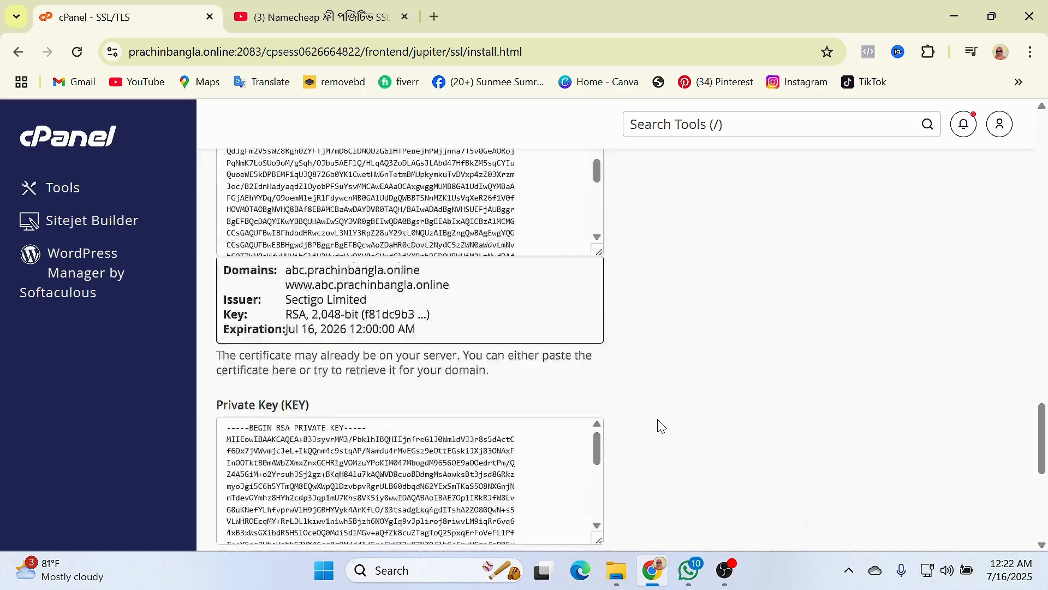
scroll(662, 424, "up", 3)
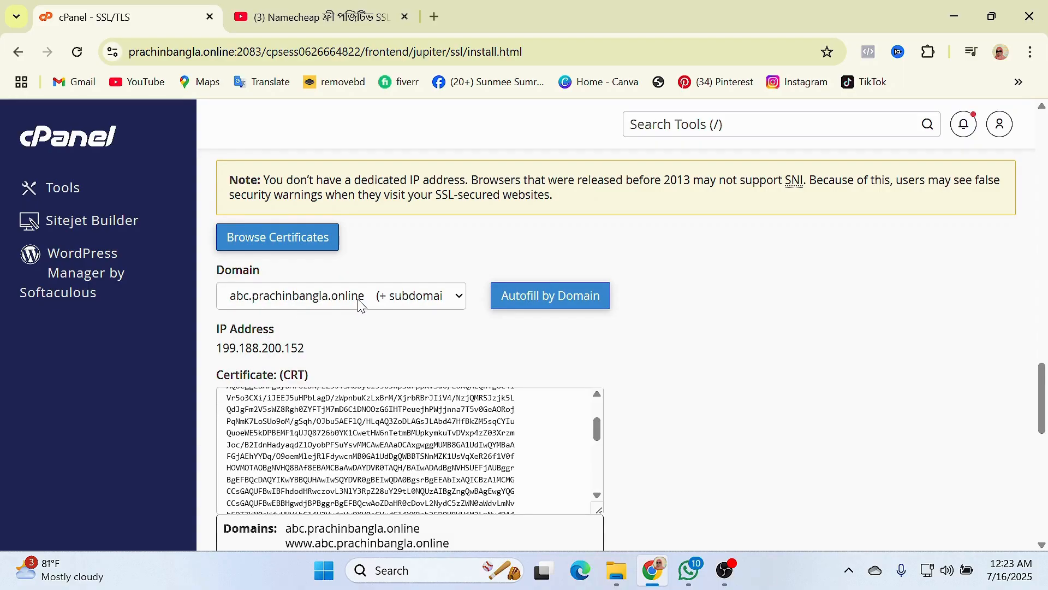
scroll(739, 410, "up", 15)
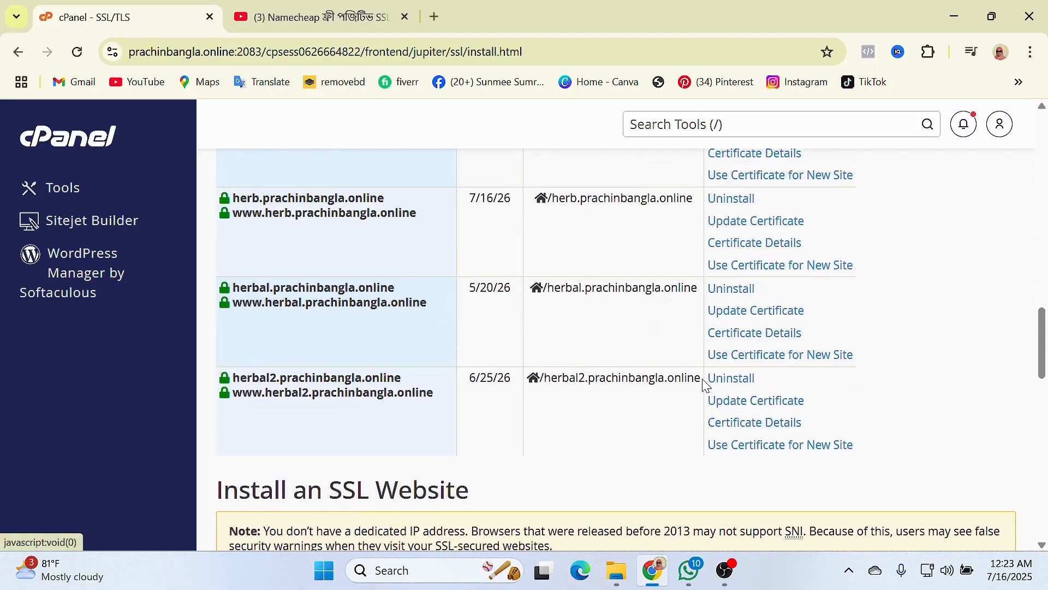
scroll(448, 226, "up", 5)
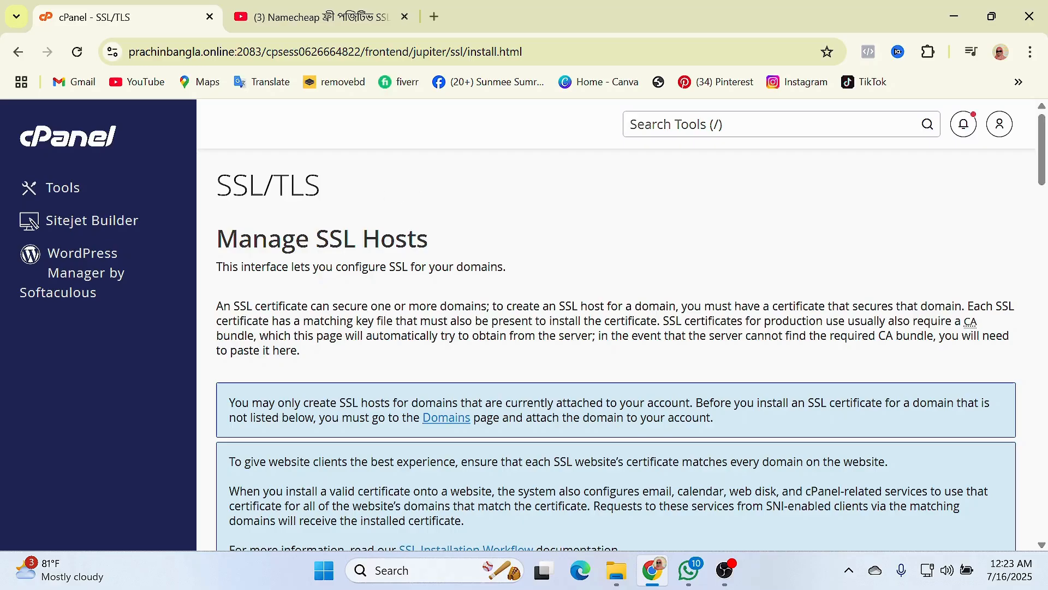
- Open WordPress Manager by Softaculous from the cPanel tools and start a new installation
left_click(67, 195)
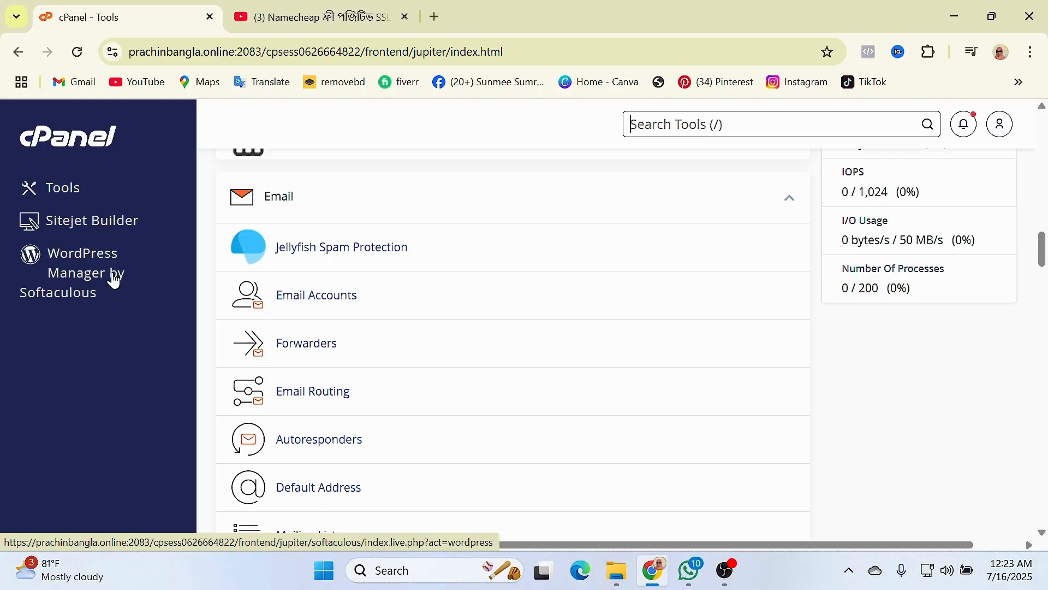
left_click(71, 281)
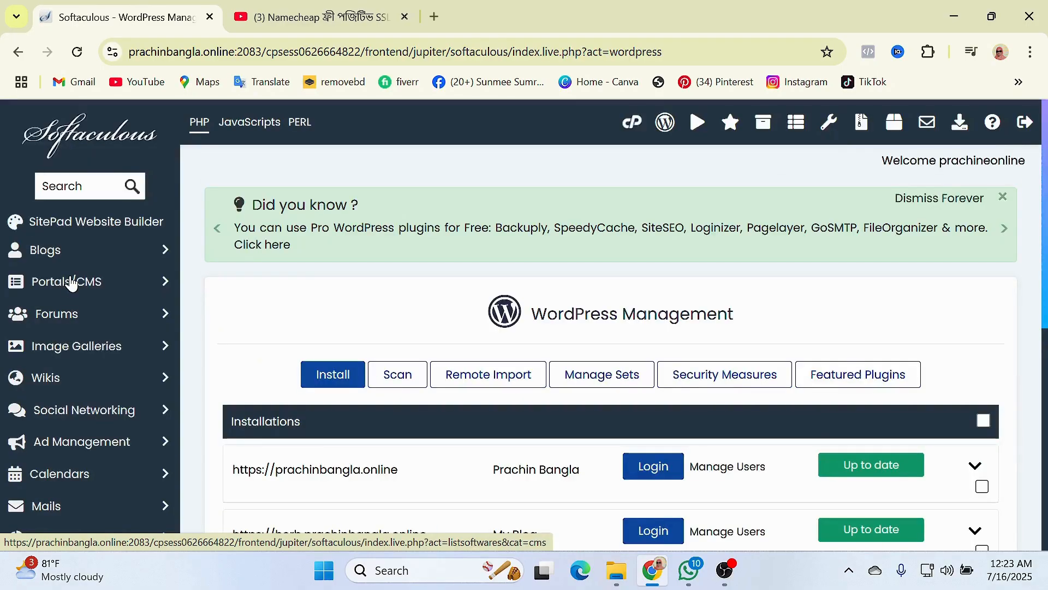
scroll(451, 335, "down", 1)
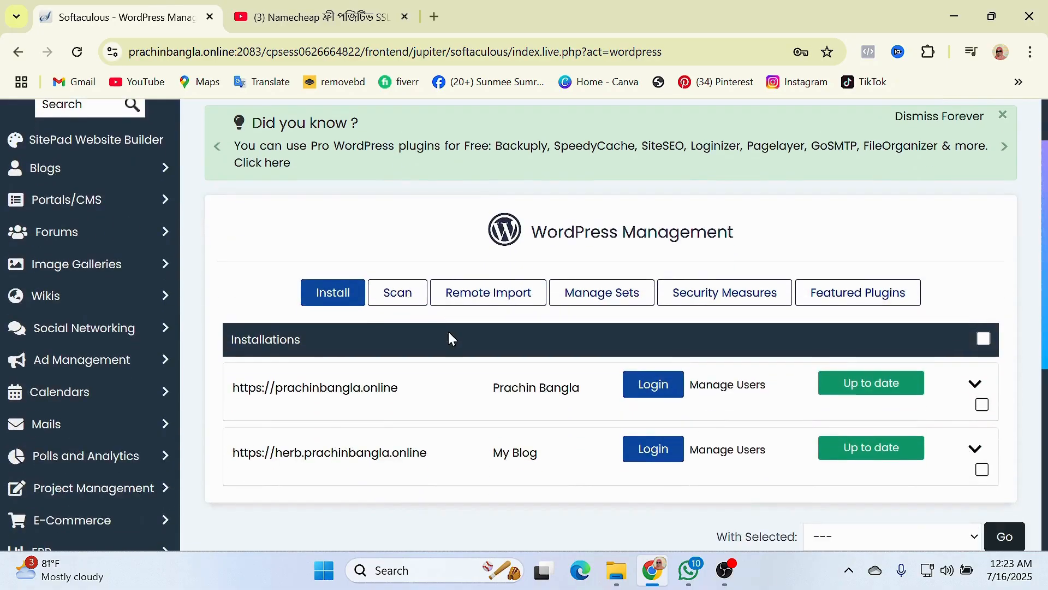
left_click(336, 297)
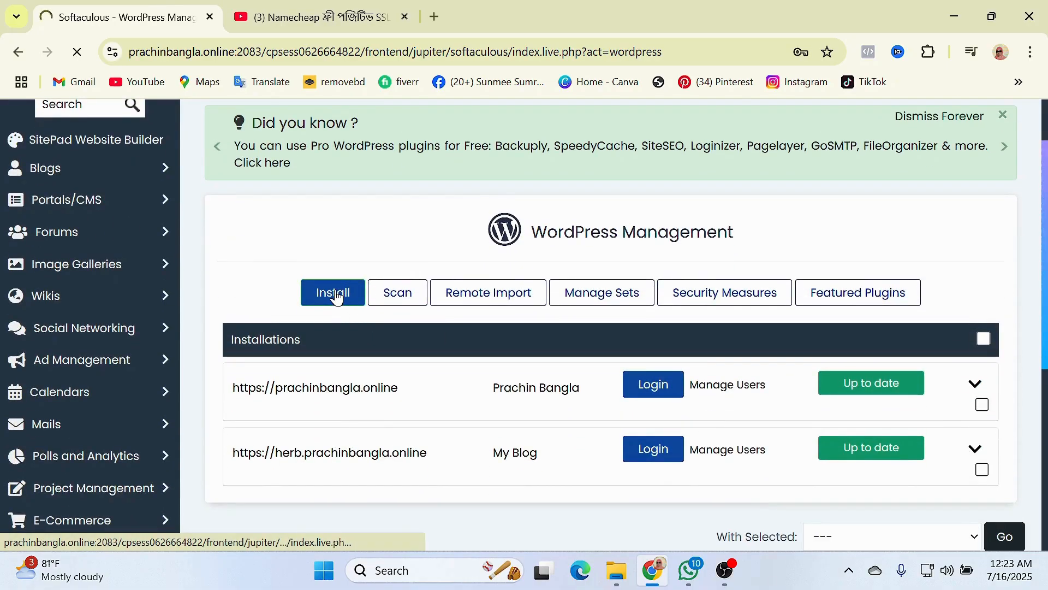
scroll(574, 429, "down", 1)
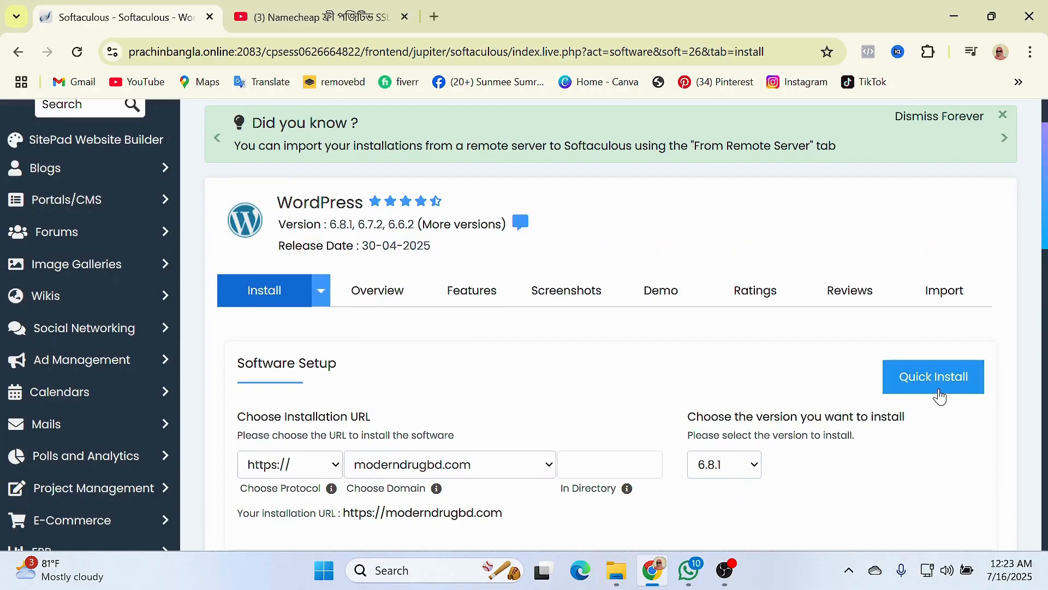
scroll(393, 402, "down", 1)
scroll(306, 402, "up", 1)
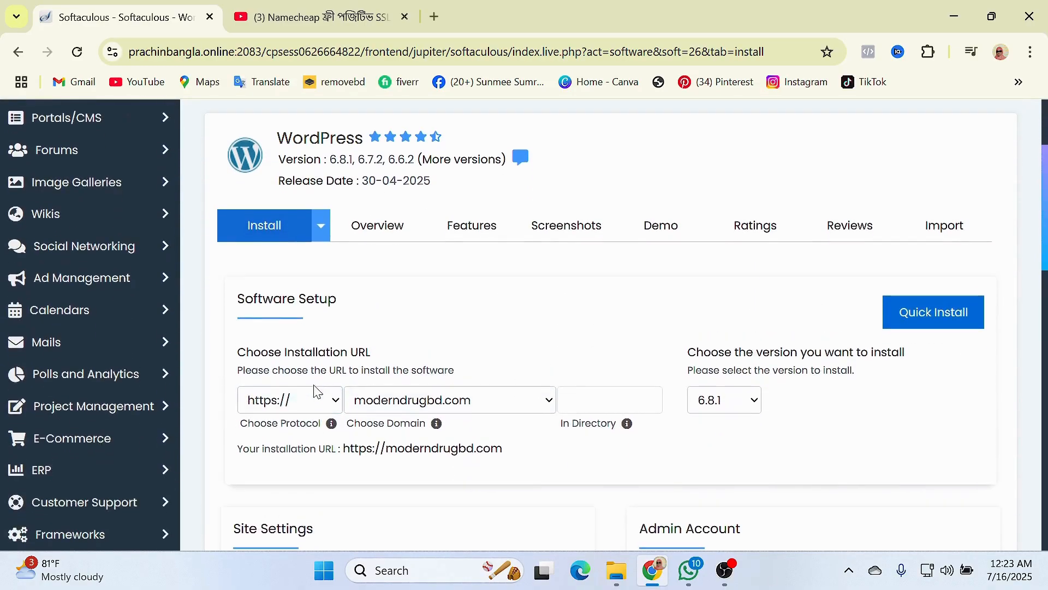
left_click(317, 404)
left_click(319, 407)
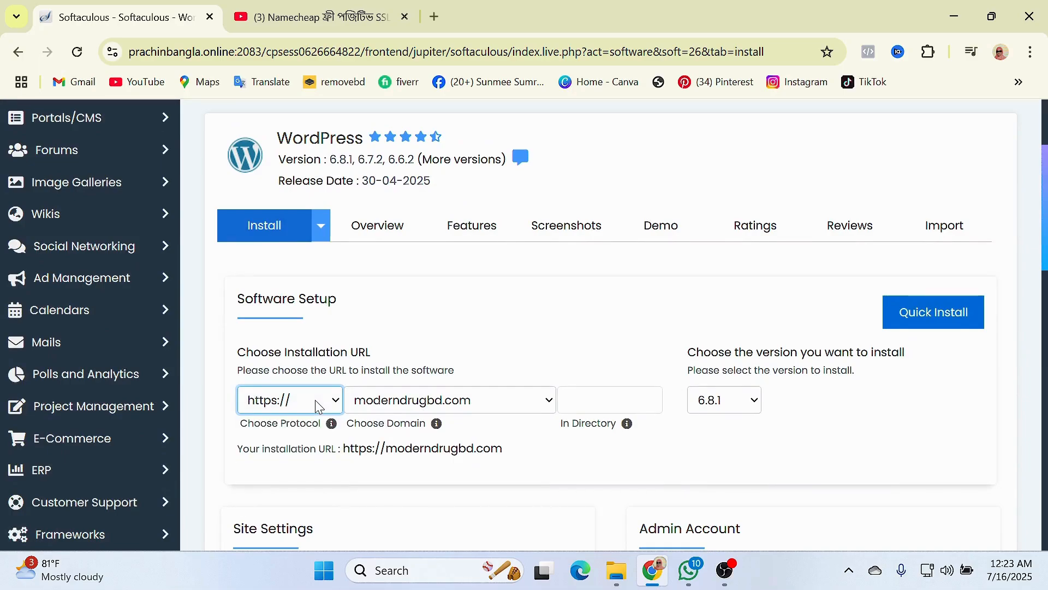
left_click(507, 410)
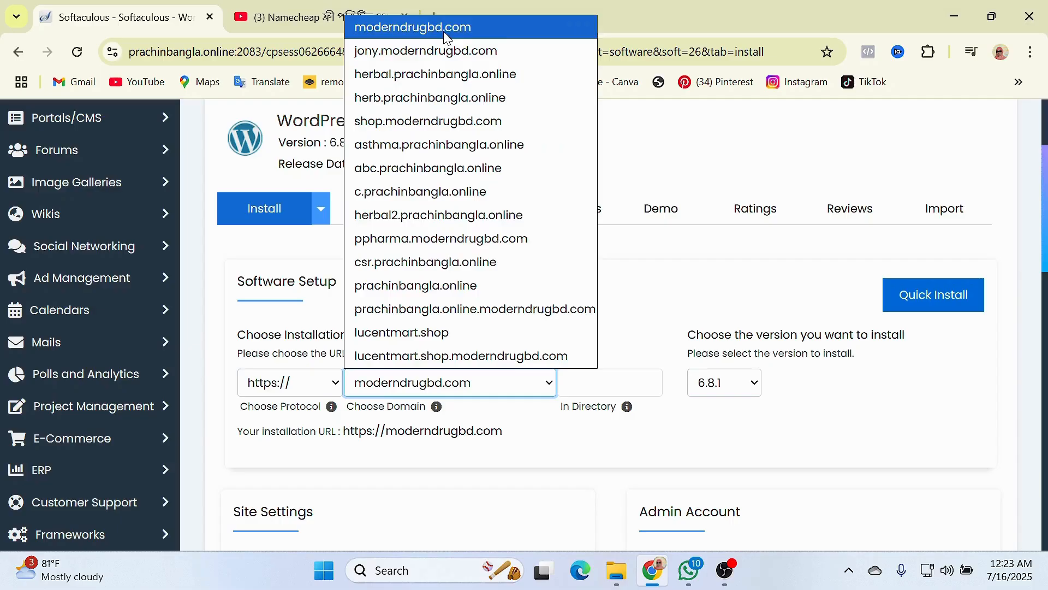
left_click(531, 391)
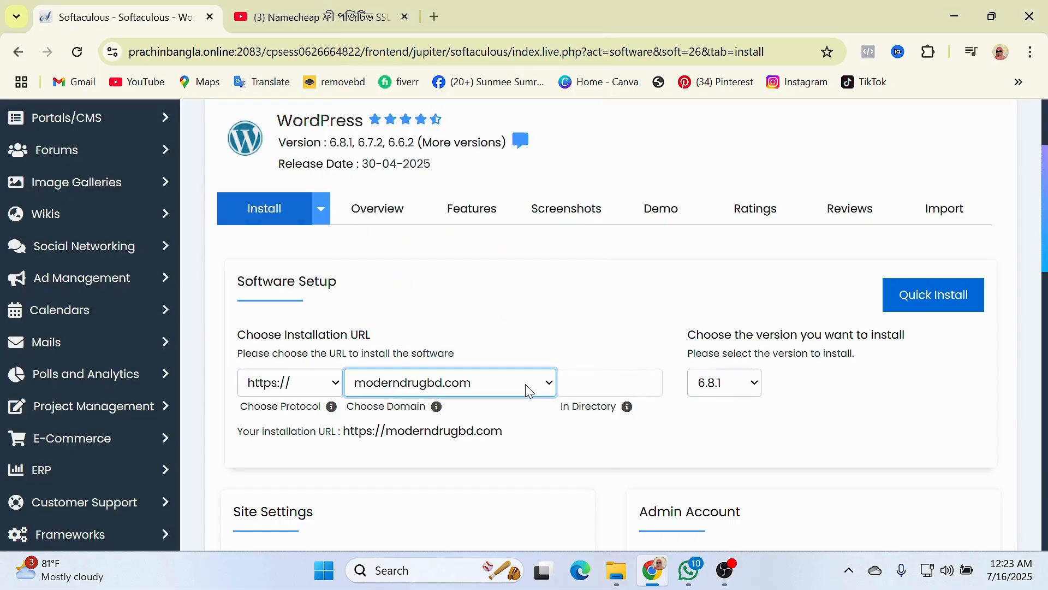
scroll(549, 390, "up", 2)
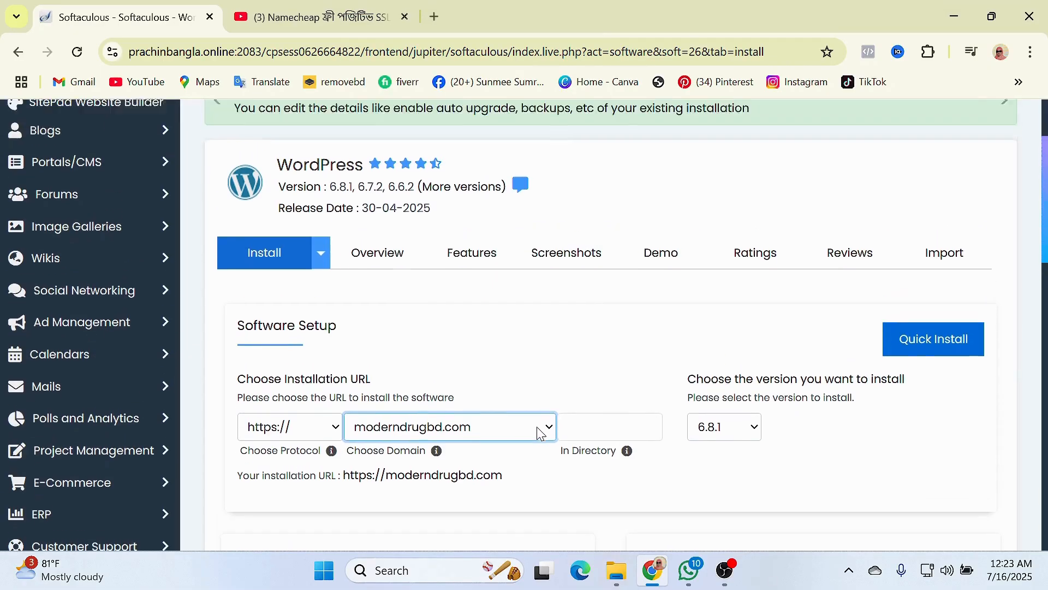
left_click(551, 464)
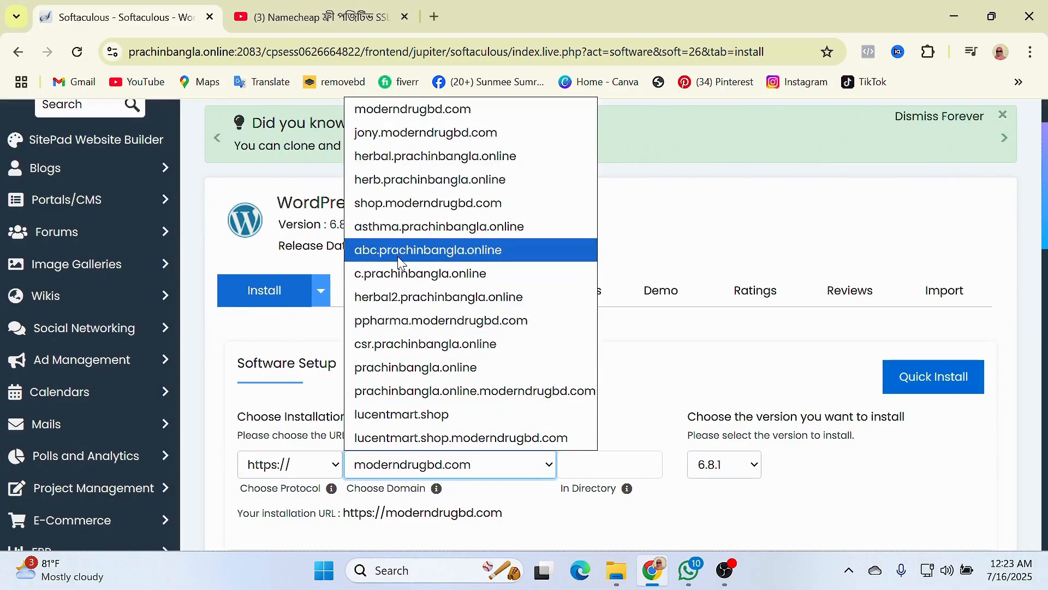
left_click(446, 256)
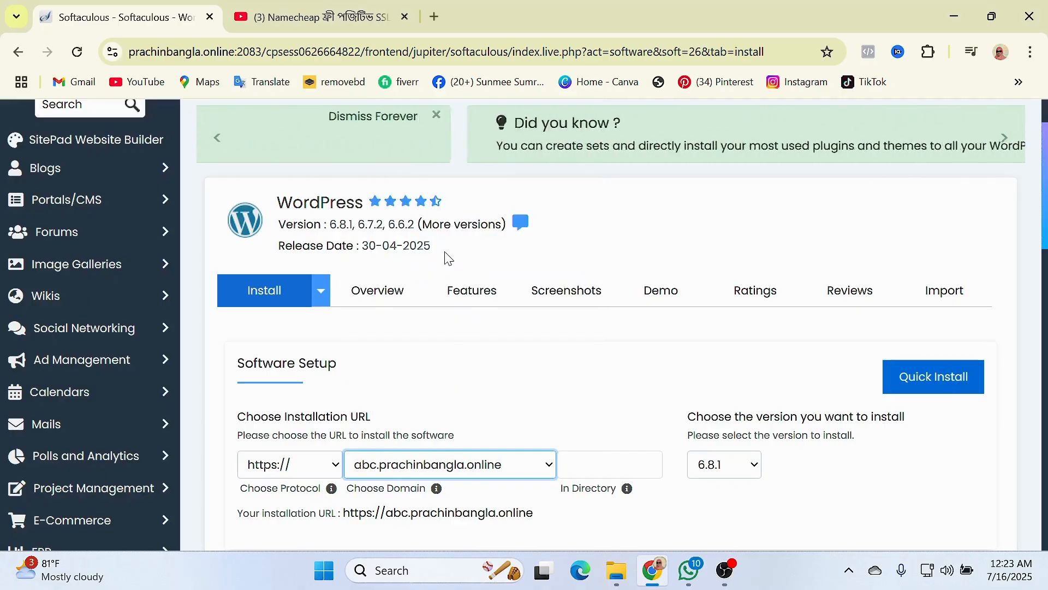
left_click(601, 410)
scroll(601, 396, "down", 1)
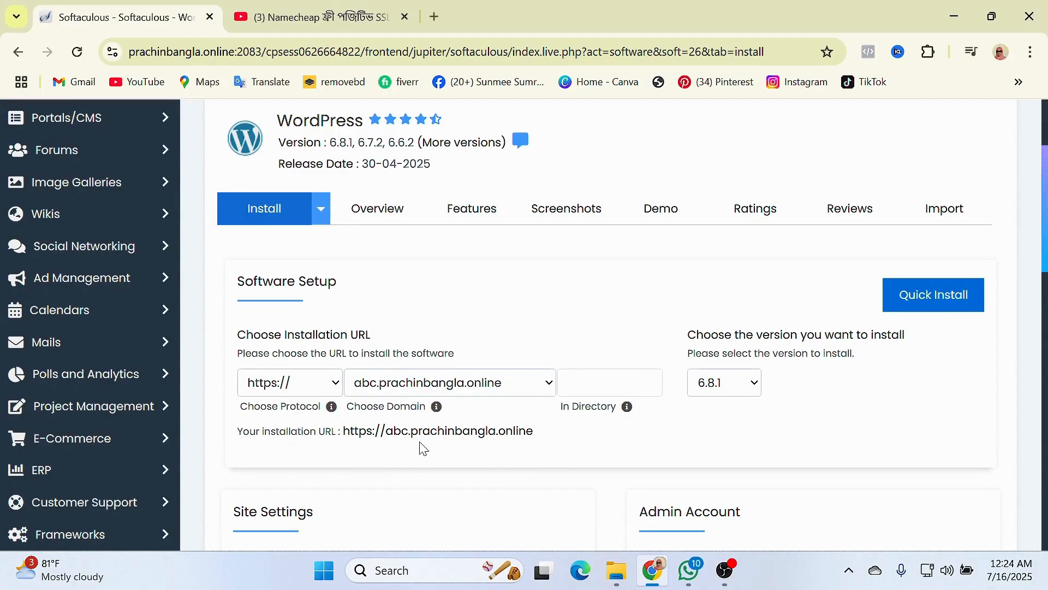
scroll(630, 472, "down", 3)
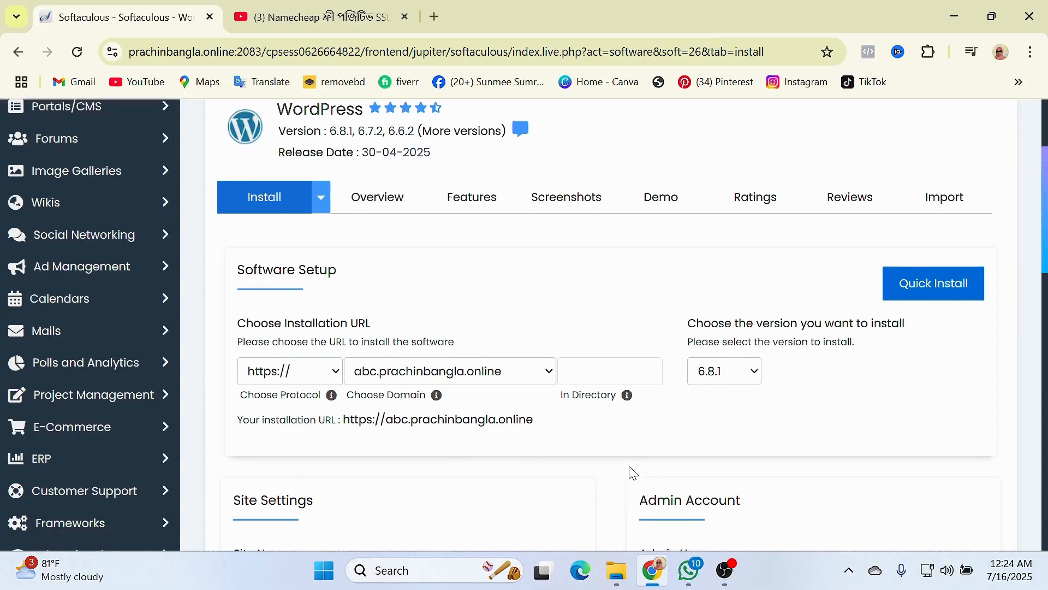
left_click(646, 350)
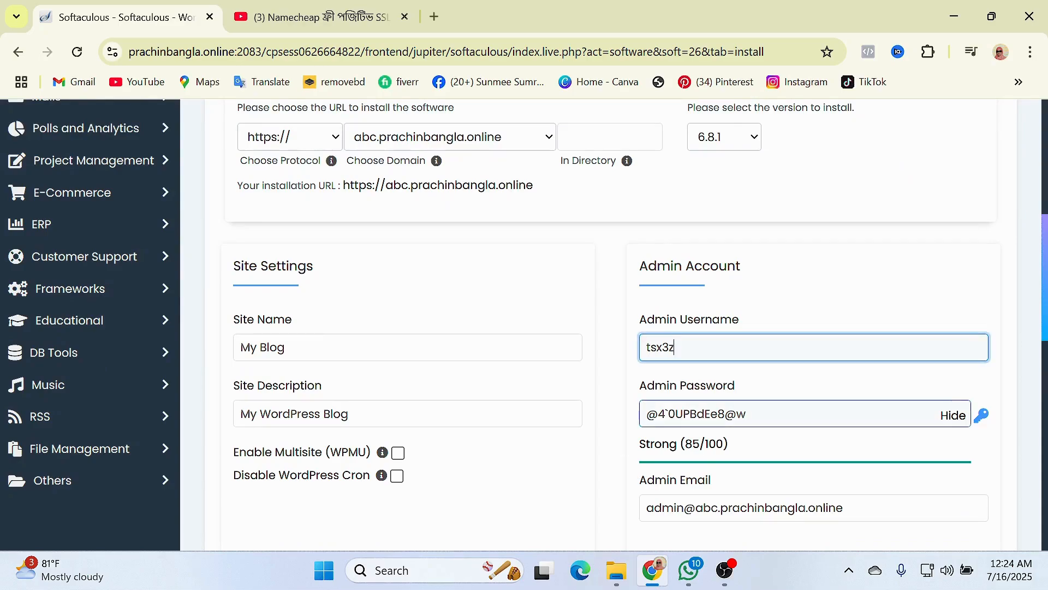
left_click_drag(680, 348, 635, 352)
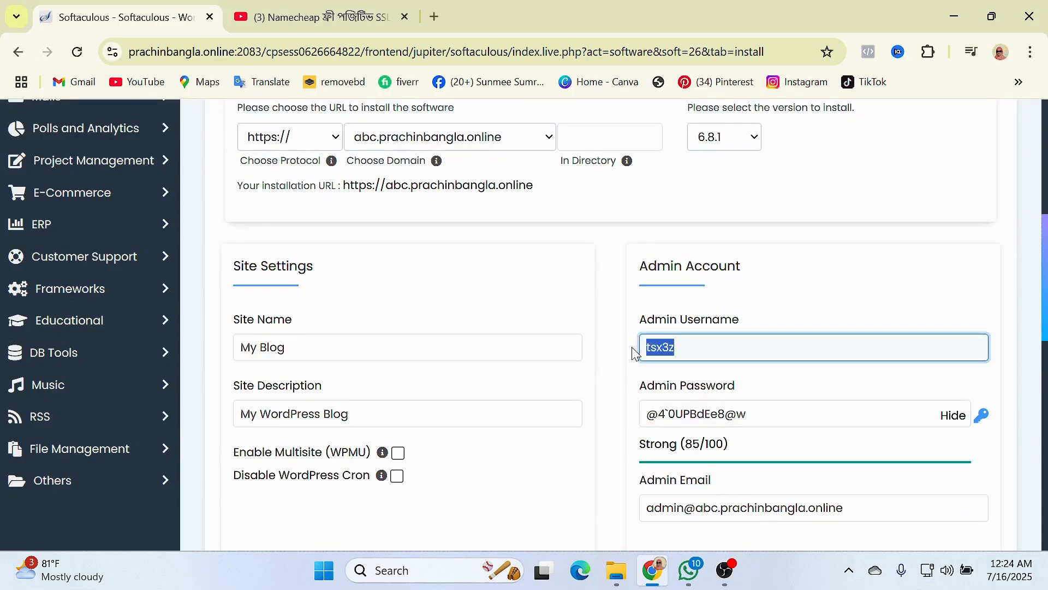
type("adm")
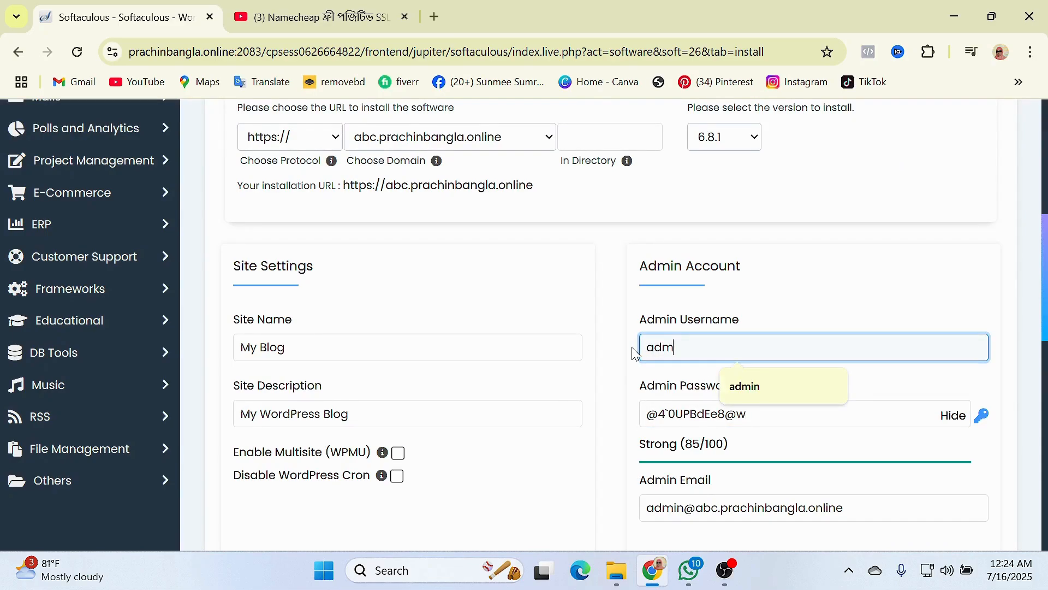
type("in")
key("Tab")
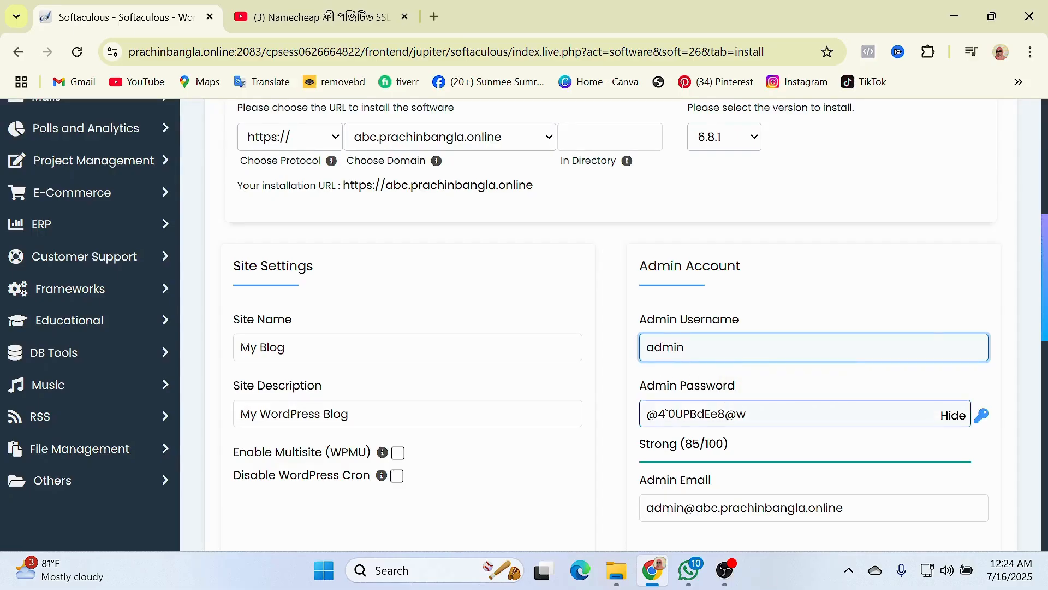
left_click_drag(750, 414, 646, 415)
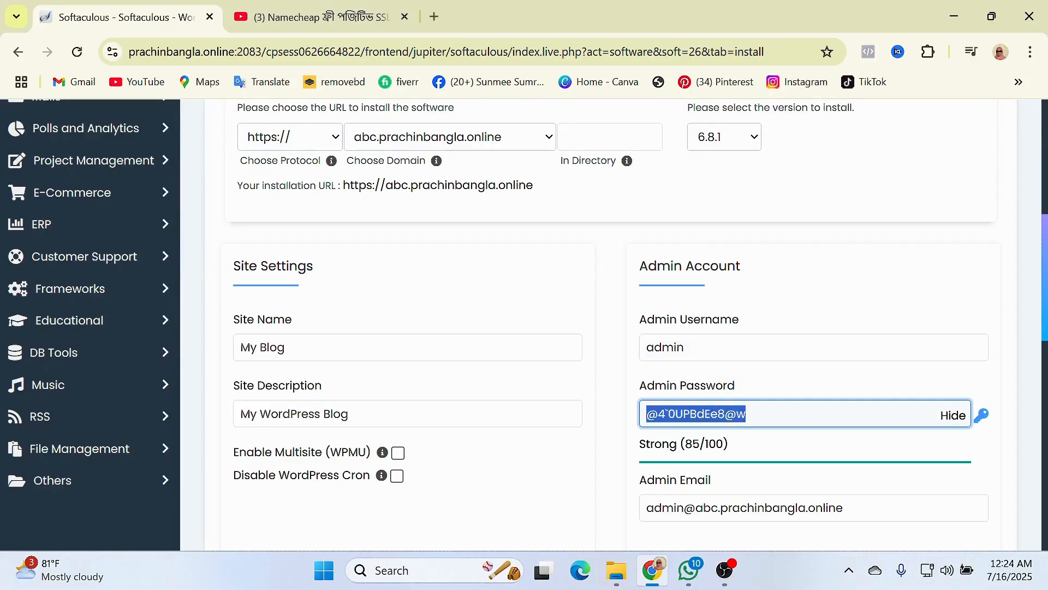
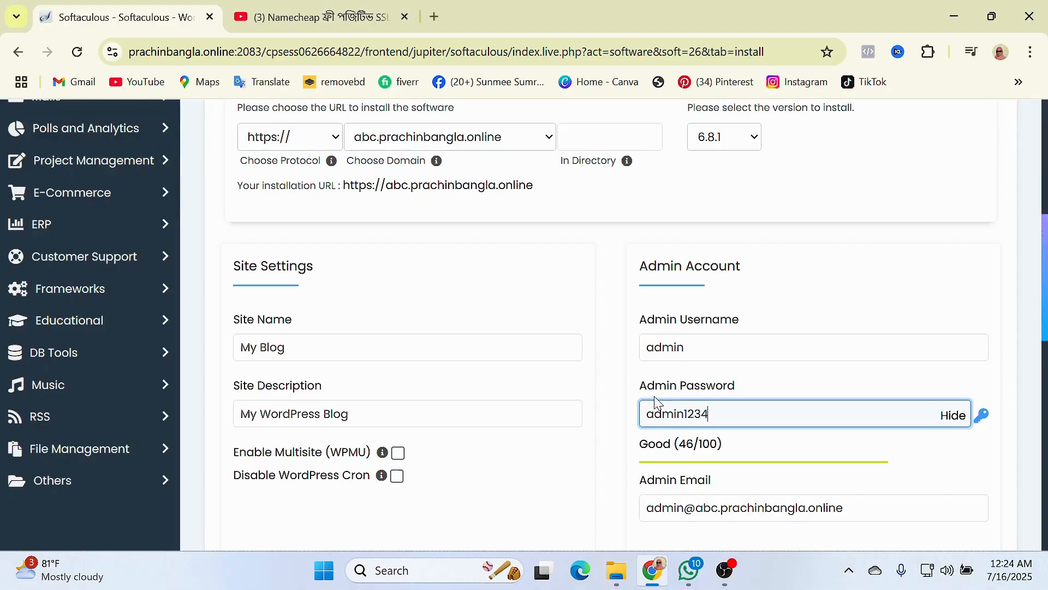
scroll(613, 433, "down", 5)
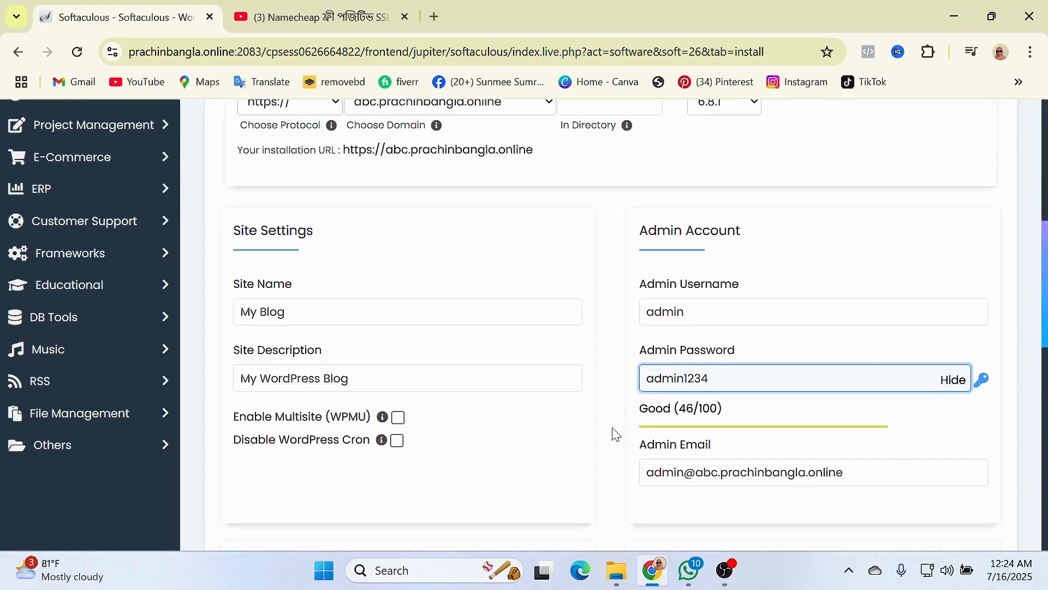
scroll(575, 399, "up", 1)
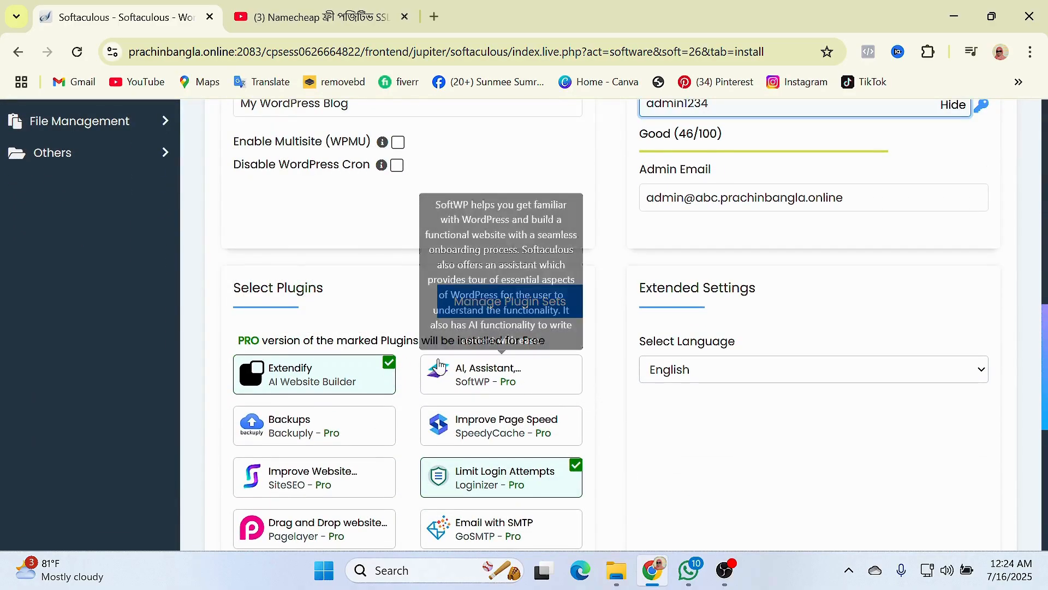
scroll(397, 404, "down", 3)
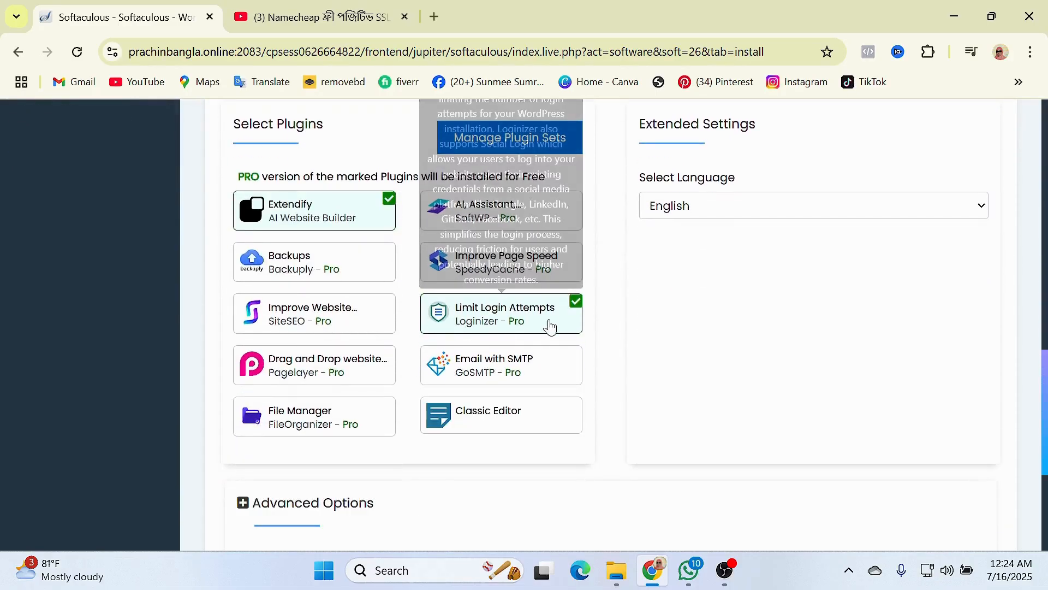
left_click(572, 305)
scroll(620, 338, "down", 1)
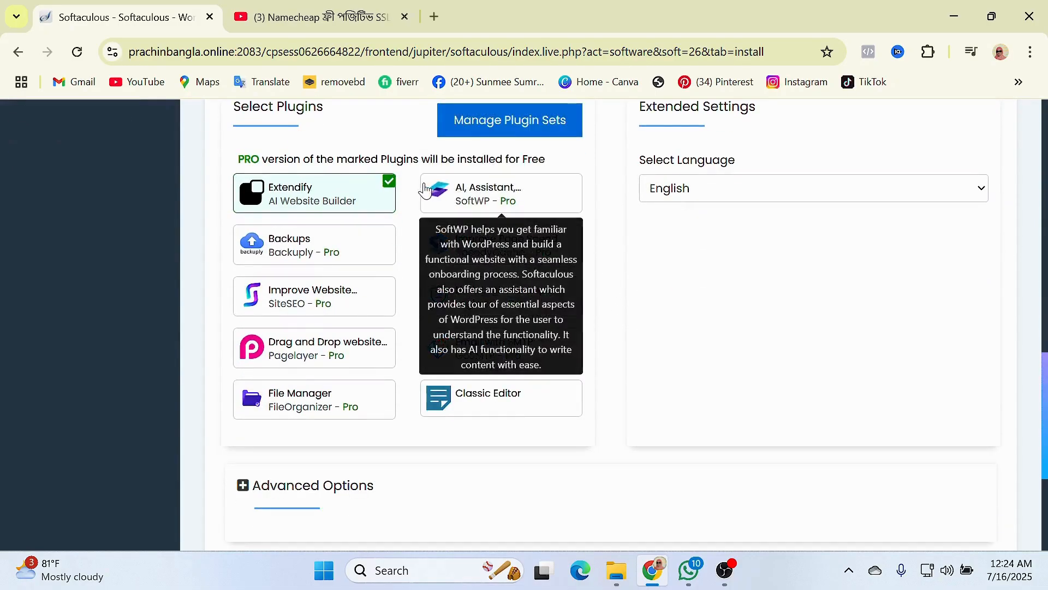
left_click(389, 183)
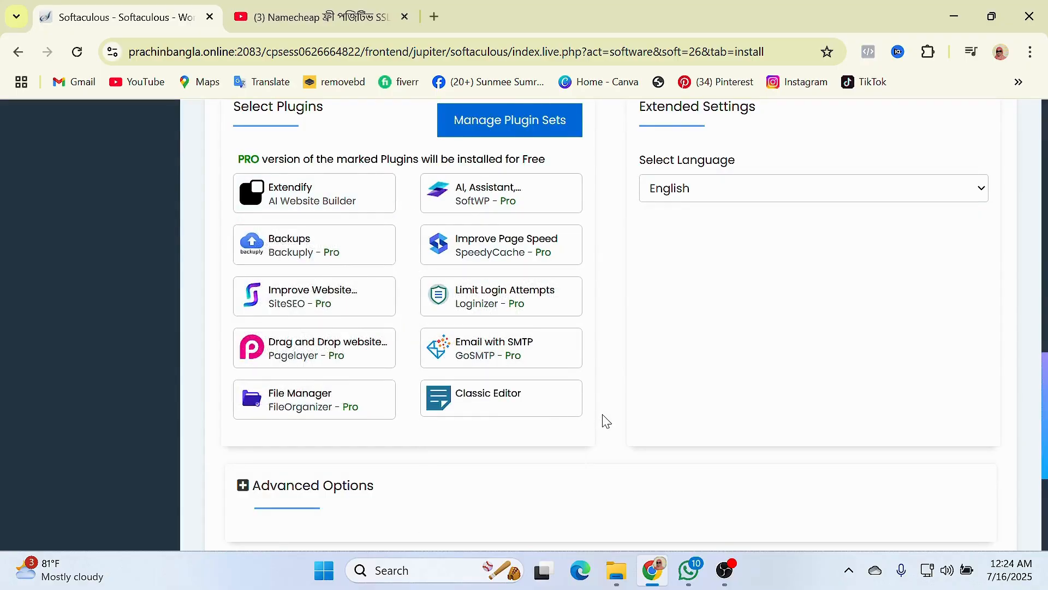
scroll(605, 418, "up", 3)
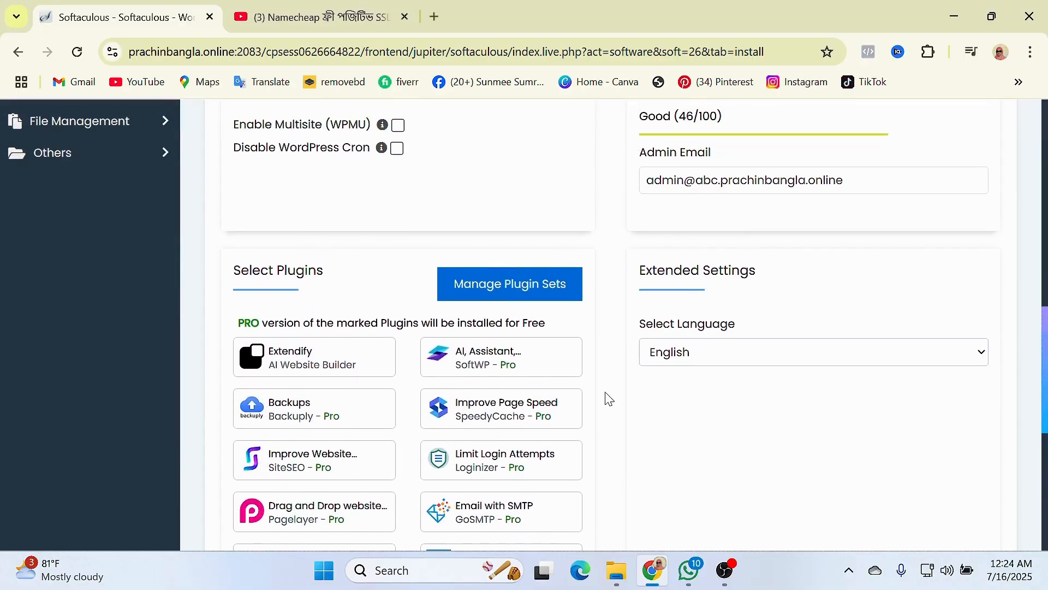
scroll(609, 398, "down", 4)
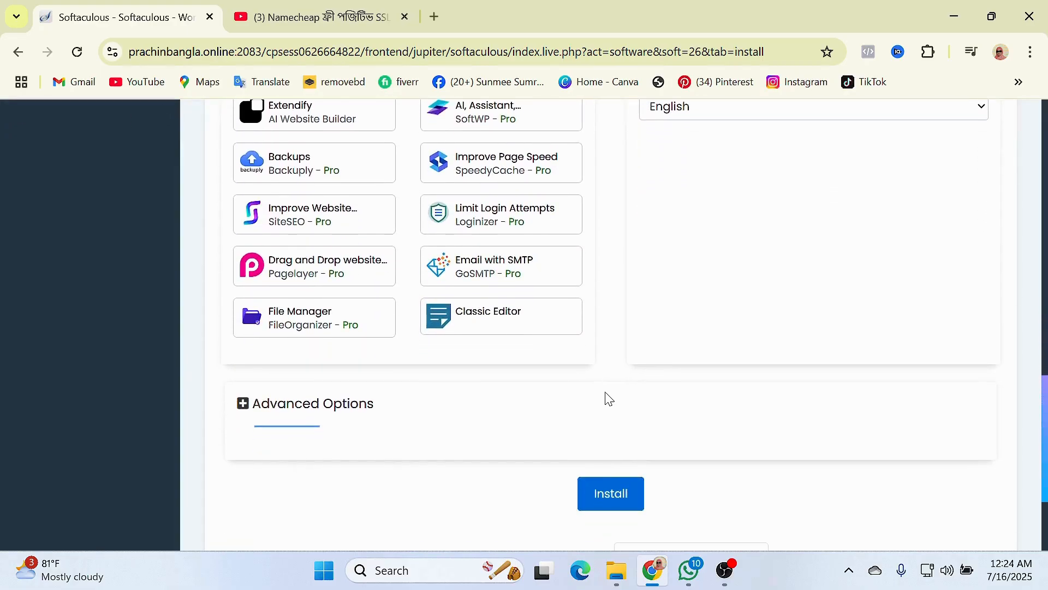
- Attempt the WordPress install and dismiss the weak-password warning
left_click(613, 497)
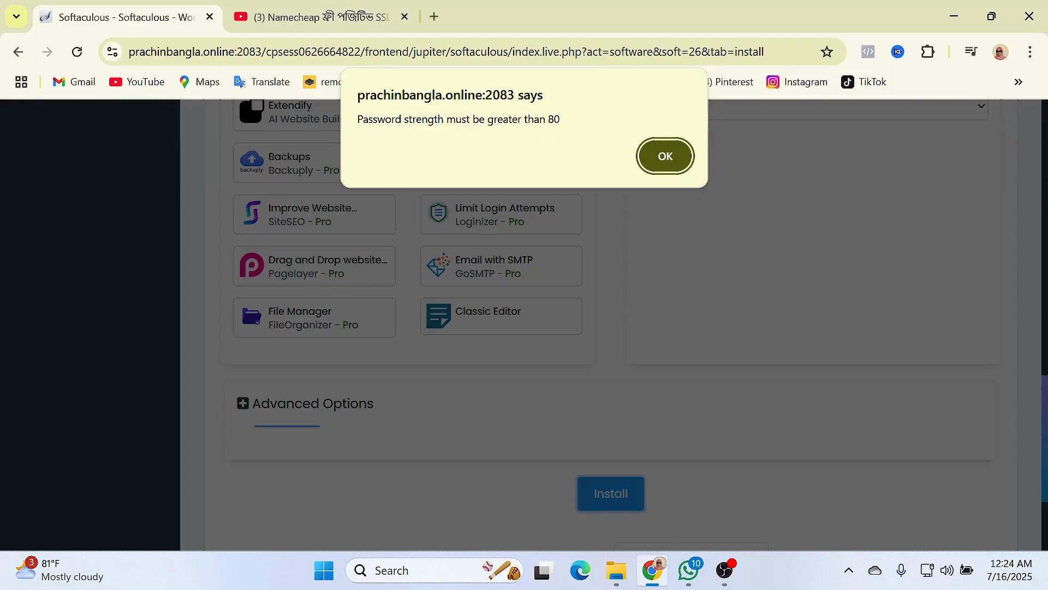
left_click(665, 159)
scroll(624, 386, "up", 8)
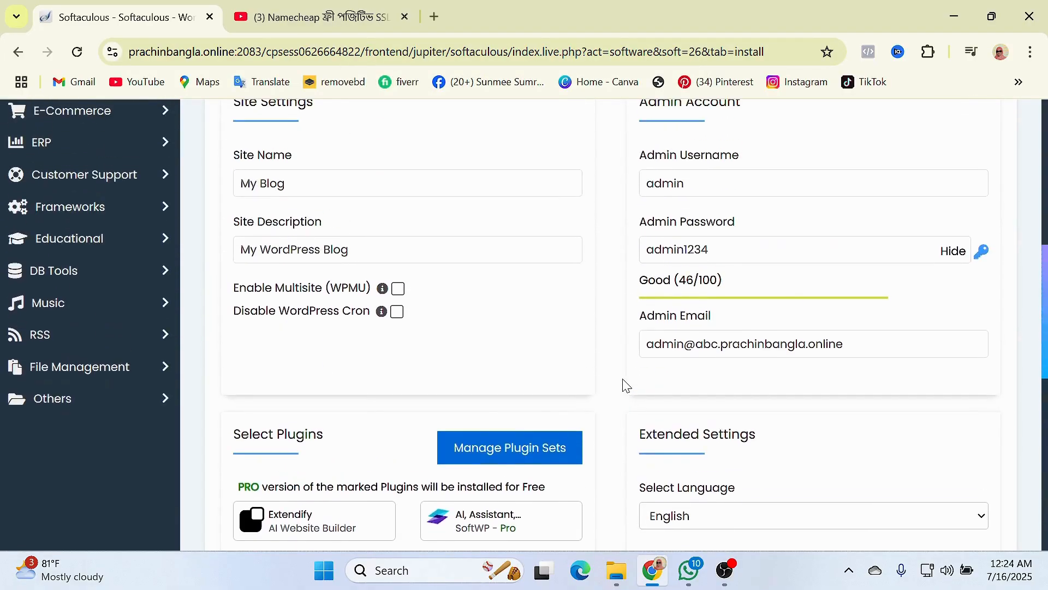
scroll(624, 386, "up", 3)
- Replace the admin password with a stronger one rated 100/100 and copy it
left_click(708, 331)
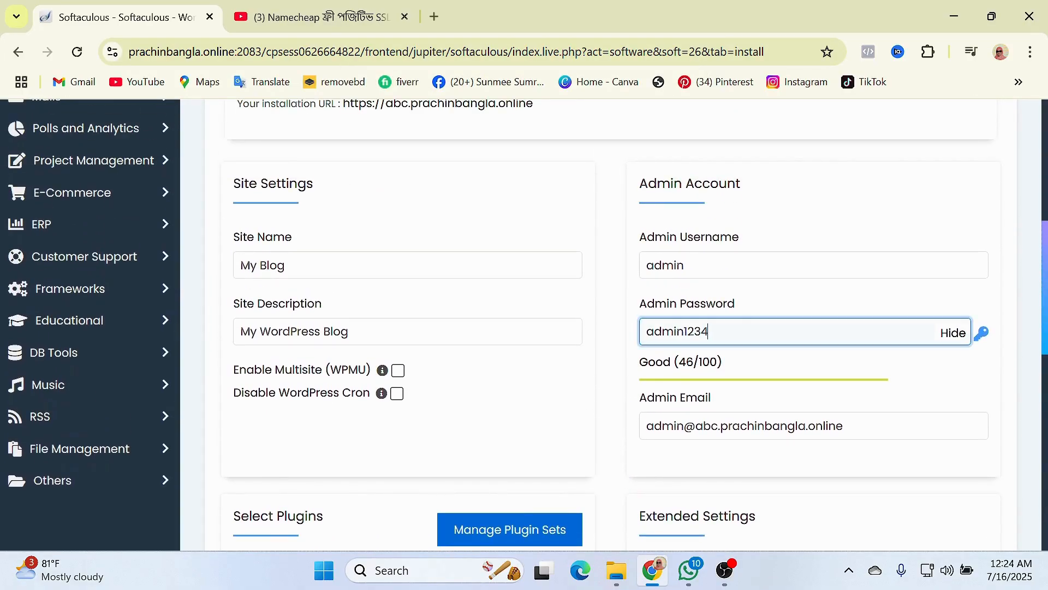
left_click_drag(708, 331, 633, 338)
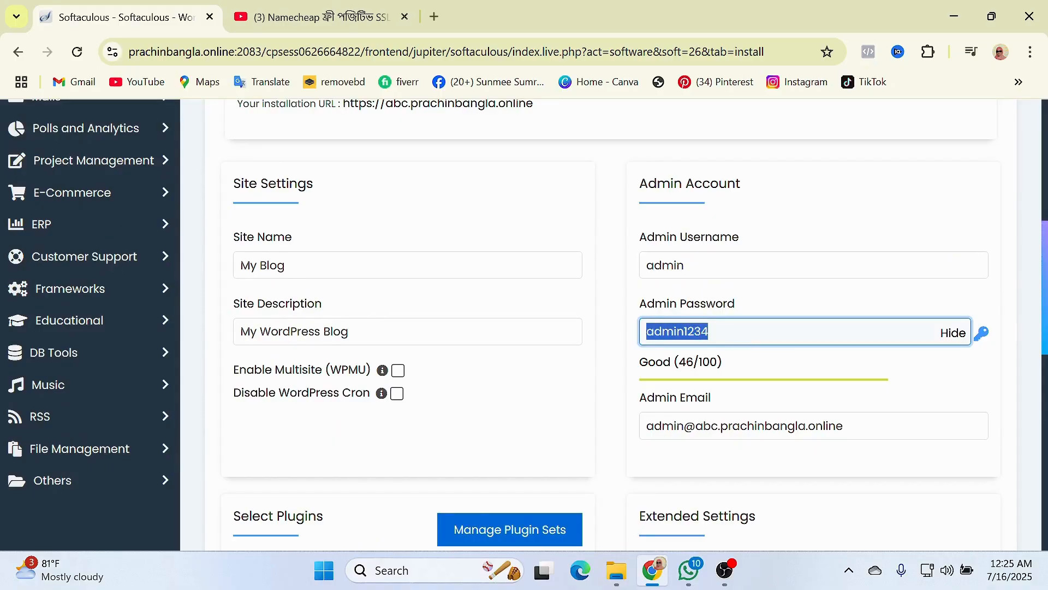
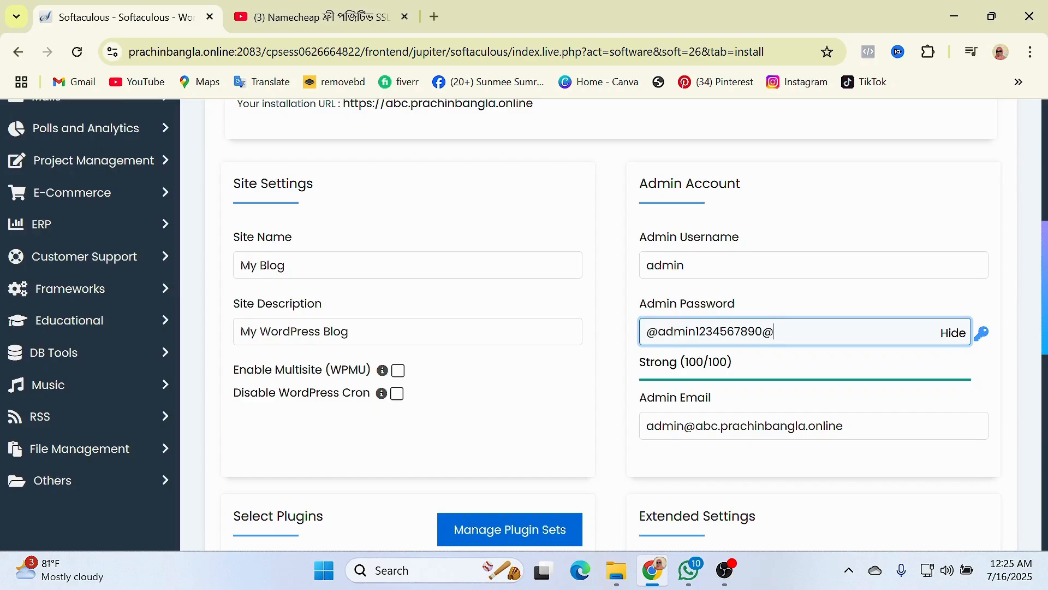
key("shift+Left")
key("shift+Left")
key("shift+Left")
key("shift+Left")
key("shift+Left")
key("shift+Left")
key("shift+Left")
key("shift+Left")
key("shift+Left")
key("shift+Left")
key("shift+Left")
key("shift+Left")
key("shift+Left")
key("shift+Left")
key("shift+Left")
key("shift+Left")
key("shift+Left")
right_click(678, 332)
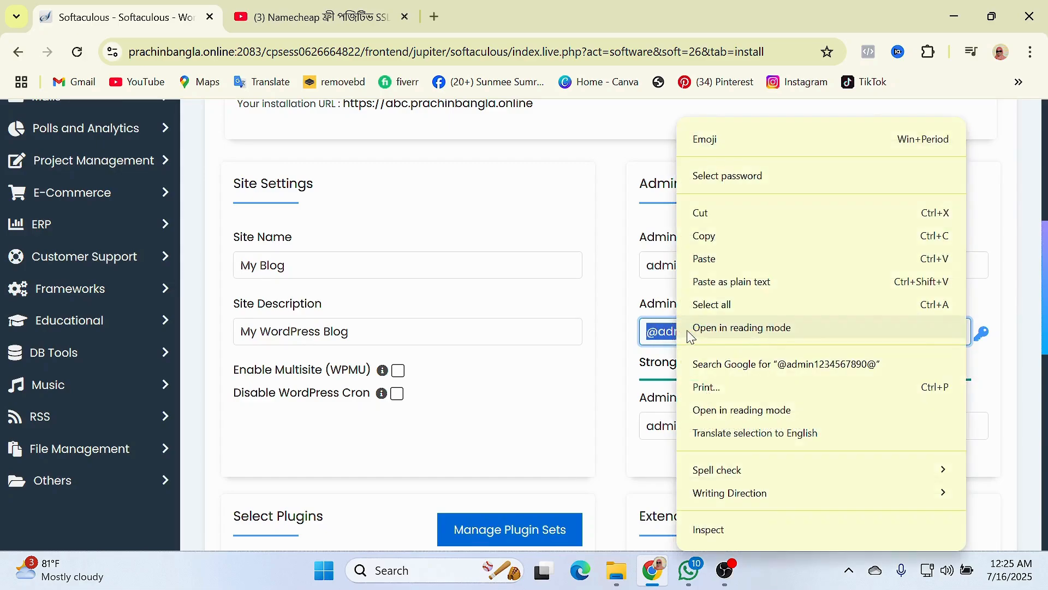
left_click(703, 234)
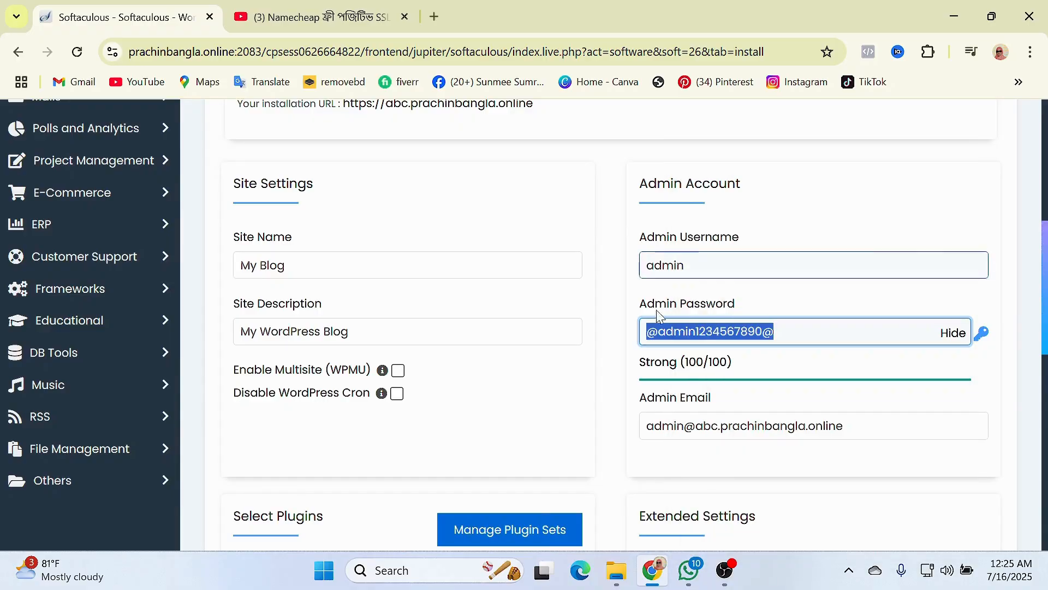
left_click(617, 357)
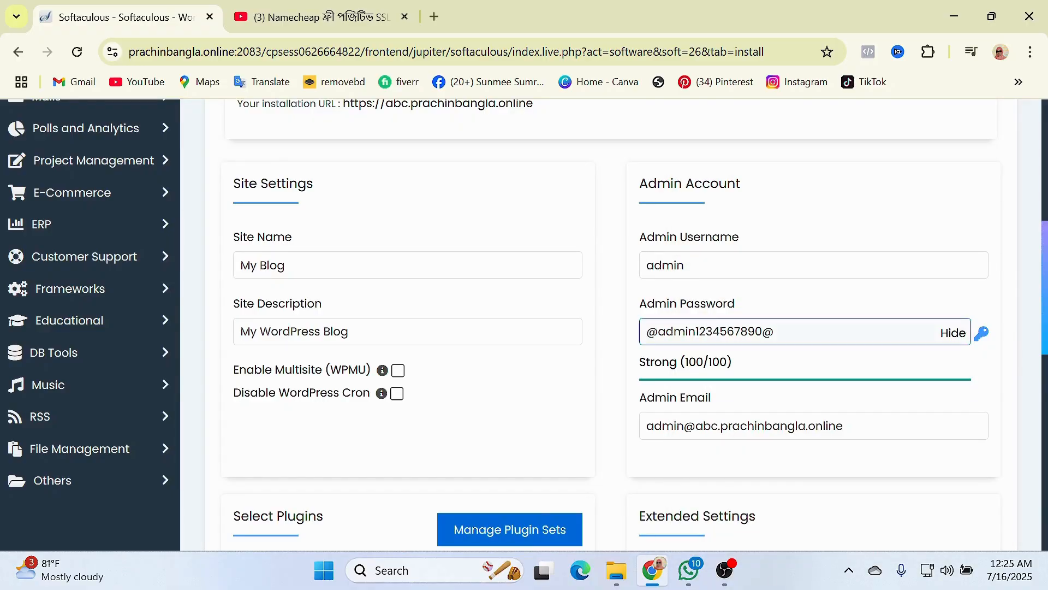
scroll(591, 431, "down", 10)
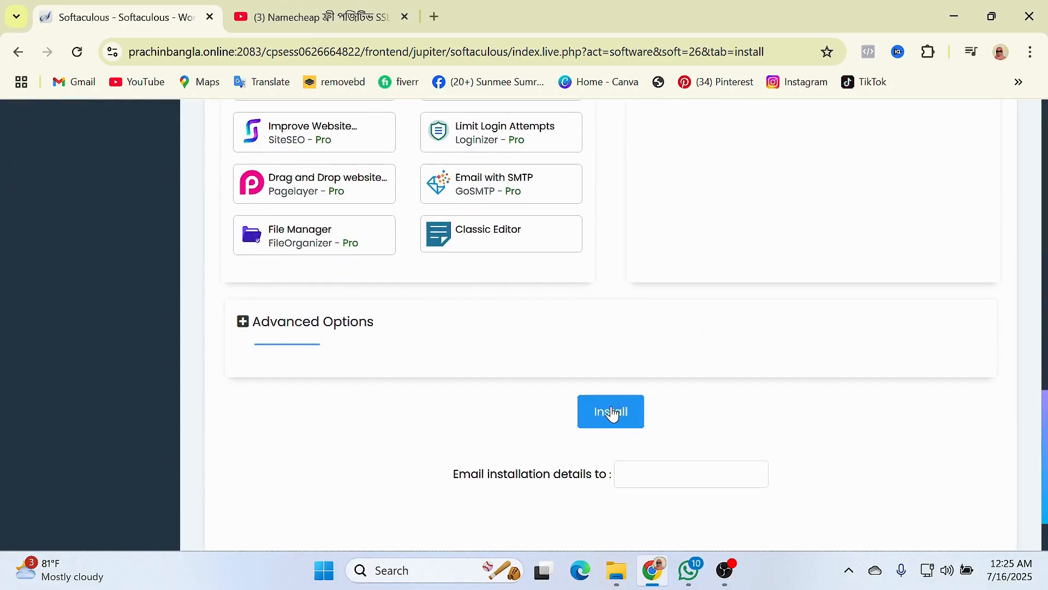
- Run the WordPress install and check the success page with the site and /wp-admin/ URLs
left_click(612, 412)
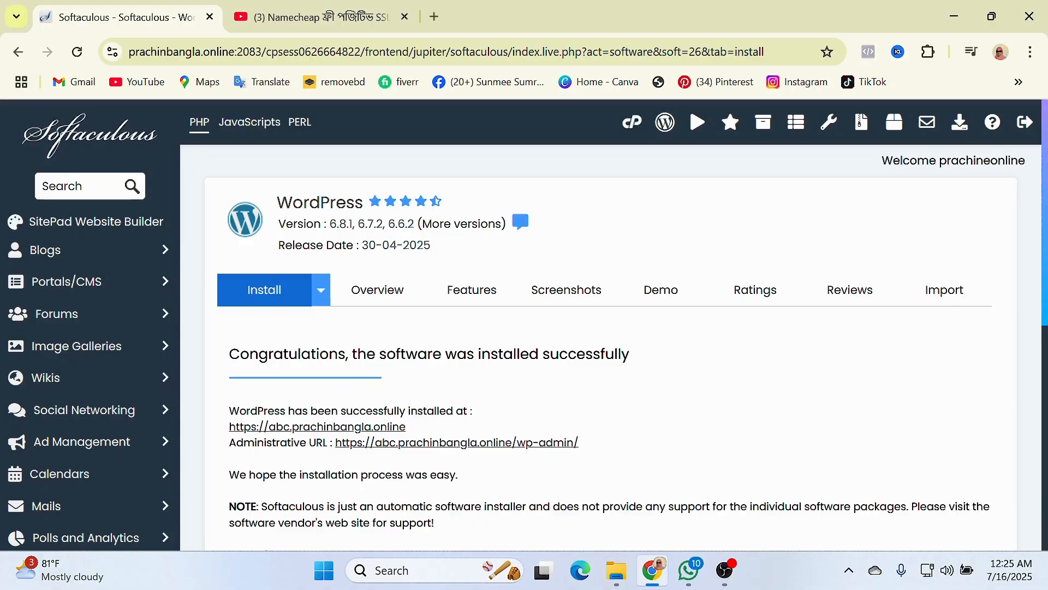
scroll(615, 368, "down", 1)
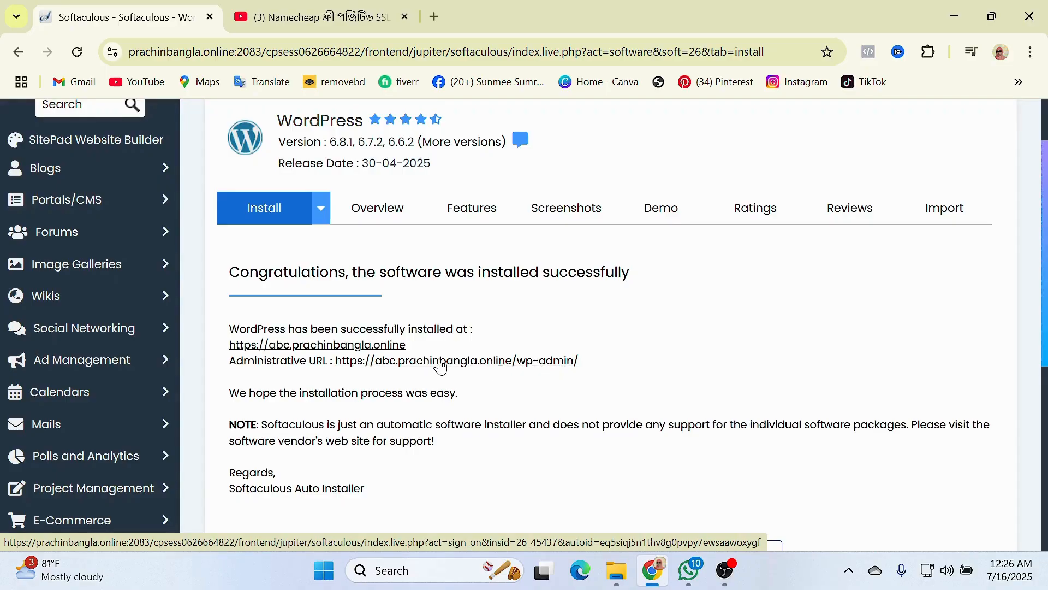
- Open the abc.prachinbangla.online/wp-admin/ dashboard in a new tab and view its Welcome panel
right_click(441, 364)
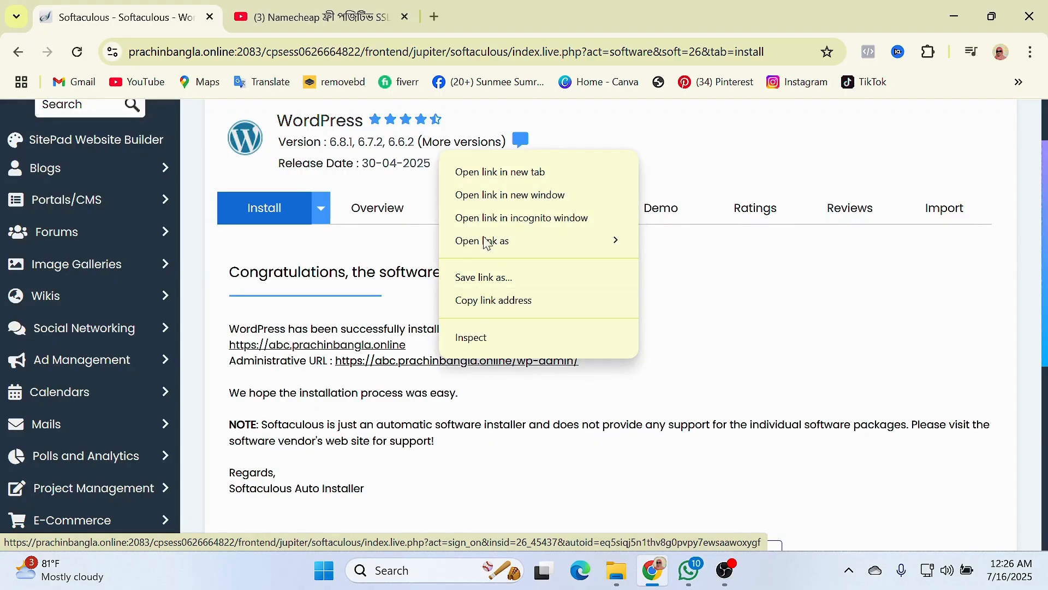
left_click(485, 177)
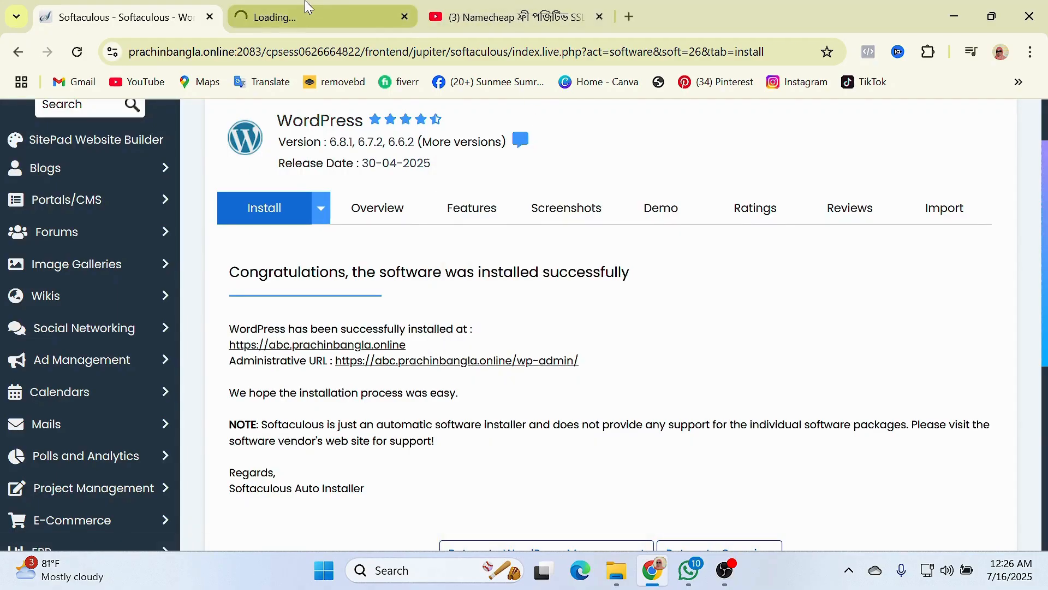
left_click(269, 7)
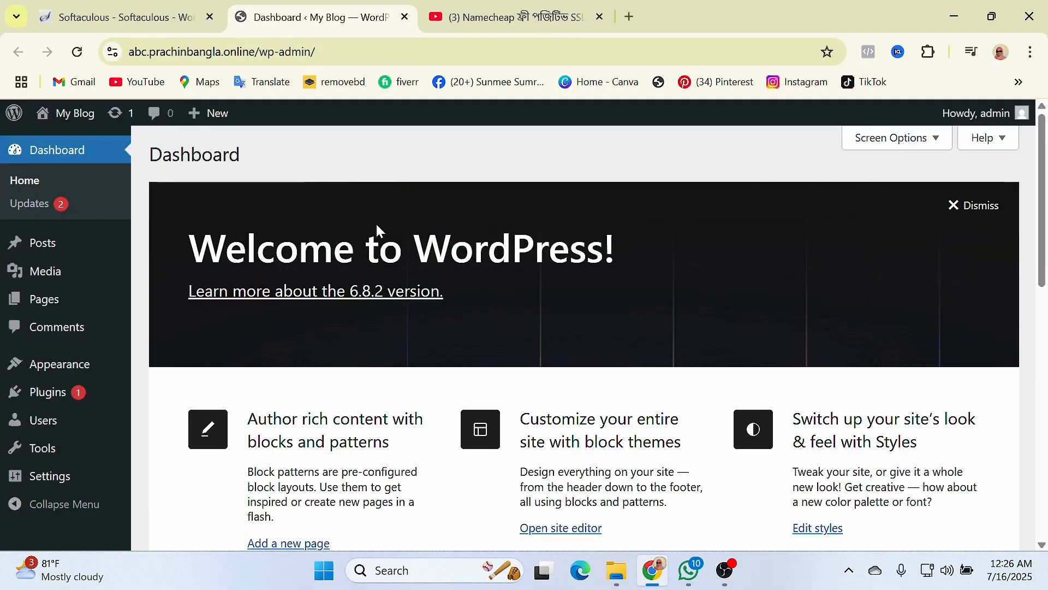
scroll(149, 413, "down", 10)
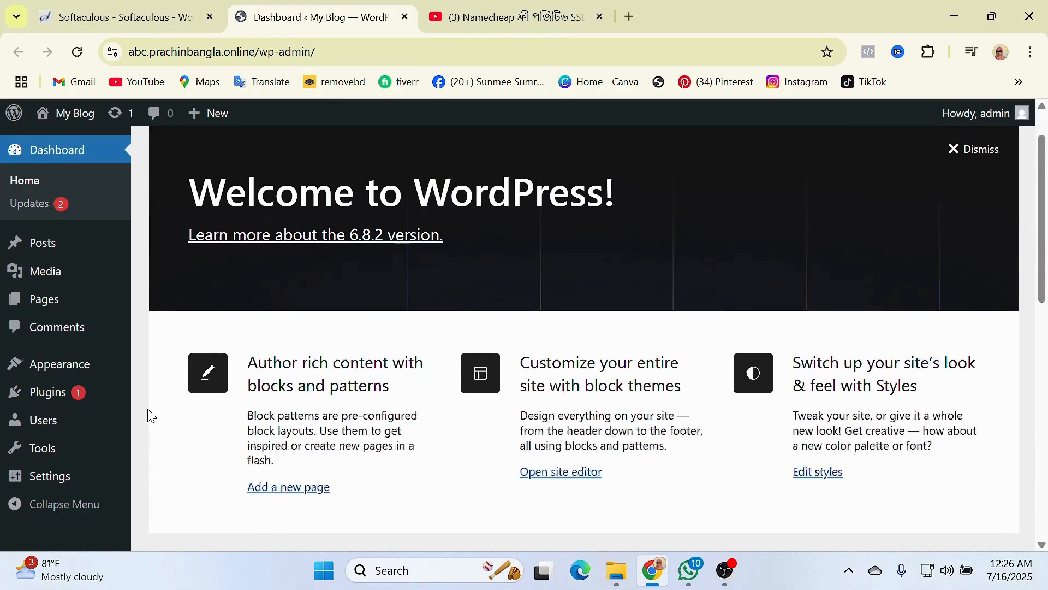
scroll(41, 428, "up", 6)
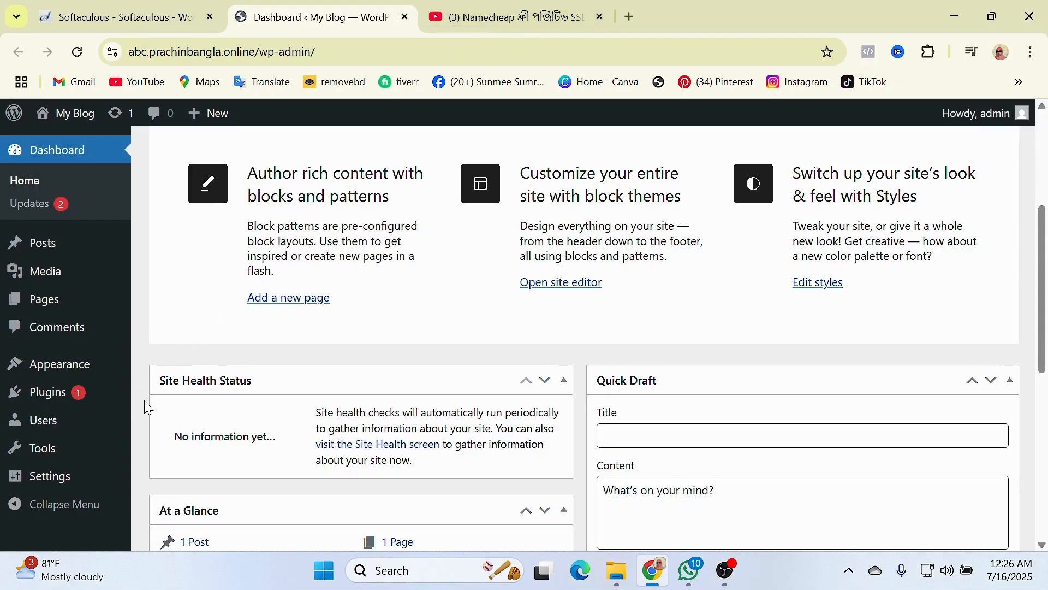
scroll(147, 401, "up", 3)
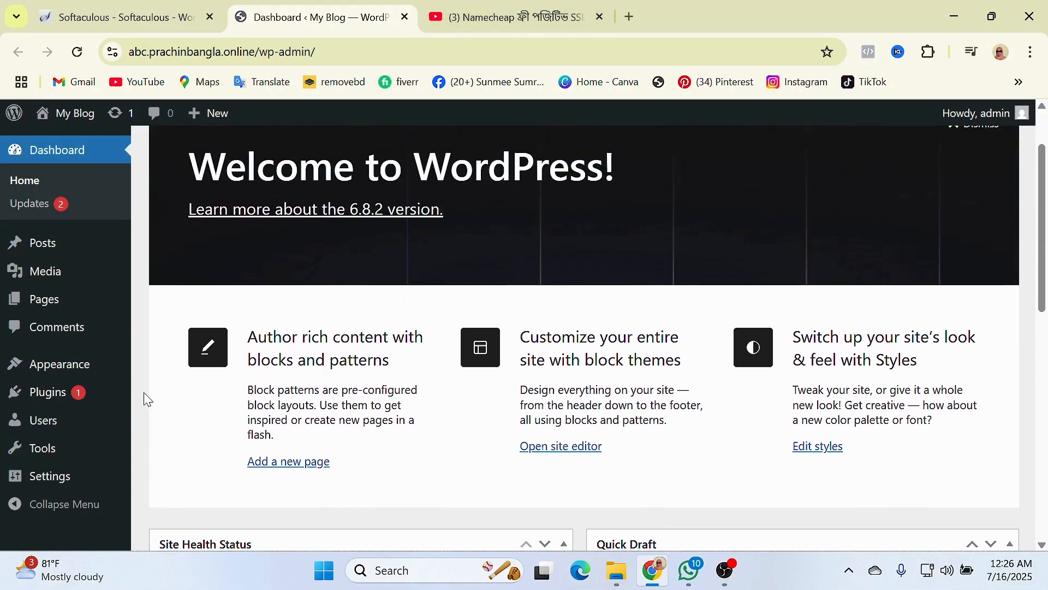